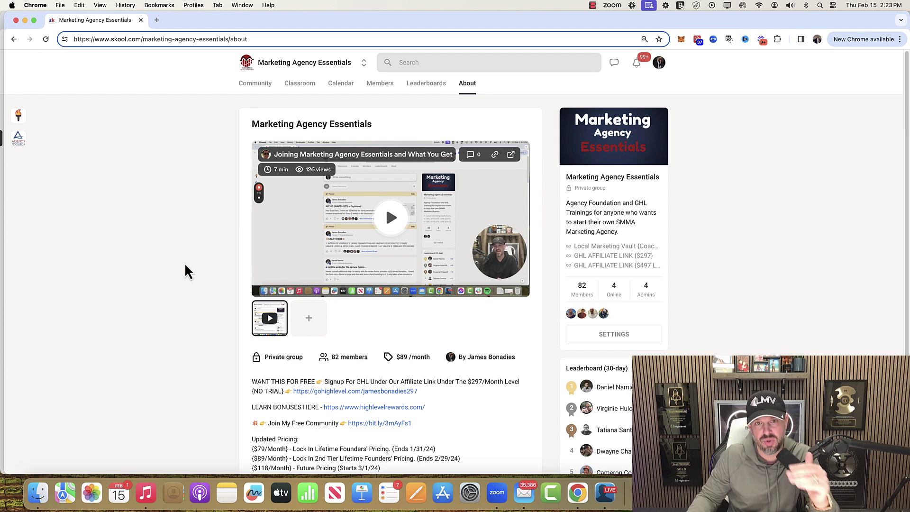
- Read through the group's description and pricing, then bring up the Marketing Agency Essentials Classroom course list
scroll(185, 270, down, 1)
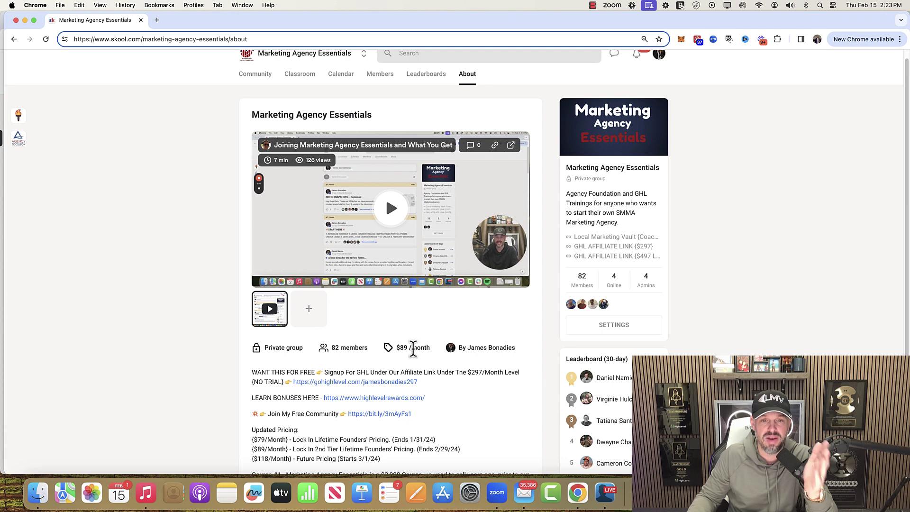
scroll(457, 465, down, 4)
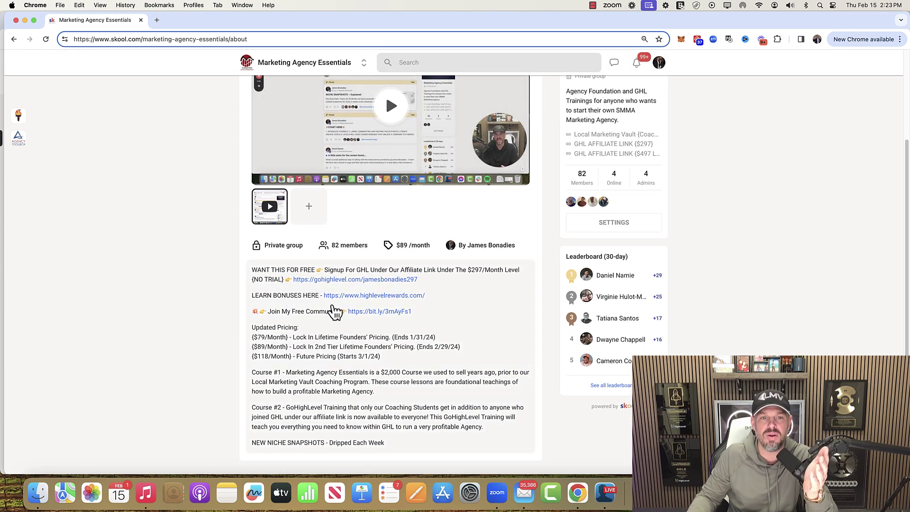
scroll(381, 372, up, 4)
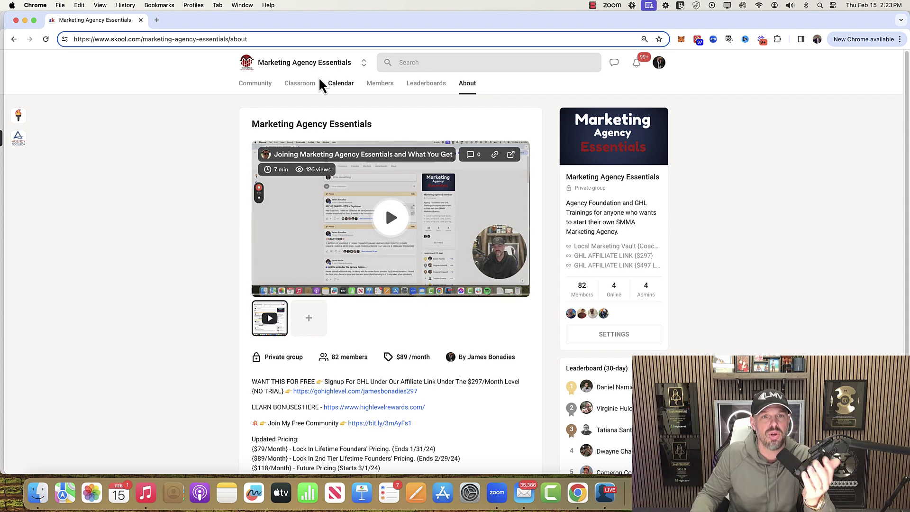
click(311, 88)
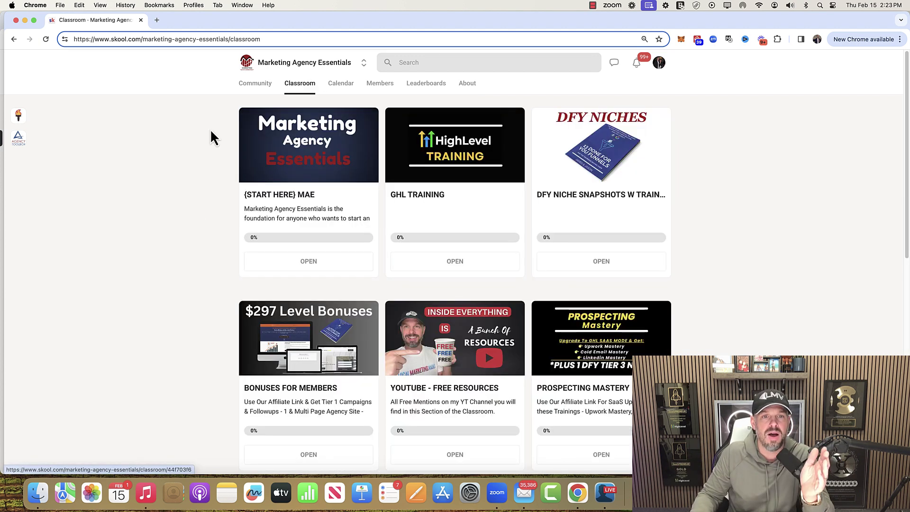
click(315, 175)
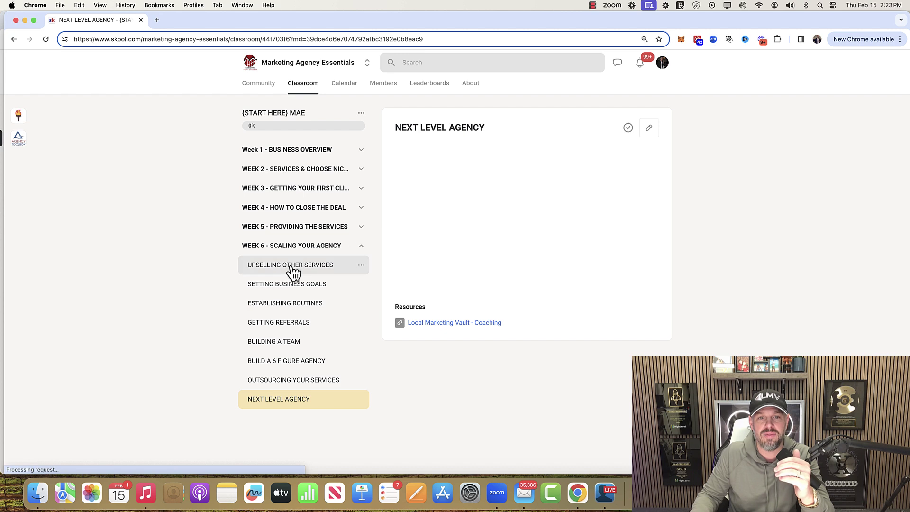
click(300, 251)
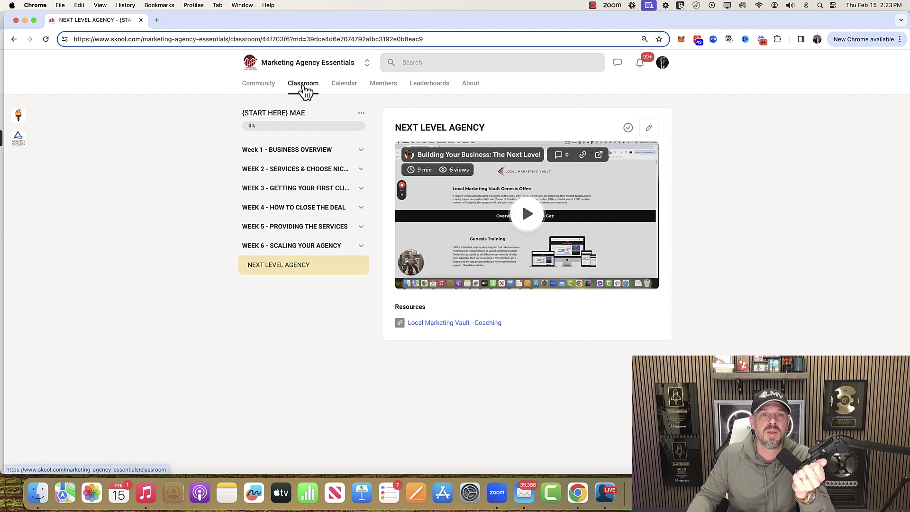
click(307, 84)
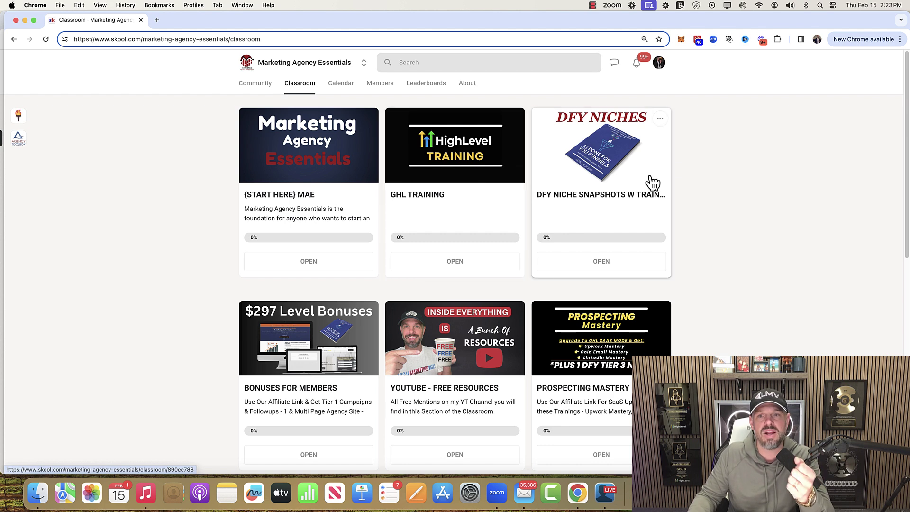
click(611, 169)
scroll(297, 286, down, 6)
scroll(296, 286, up, 7)
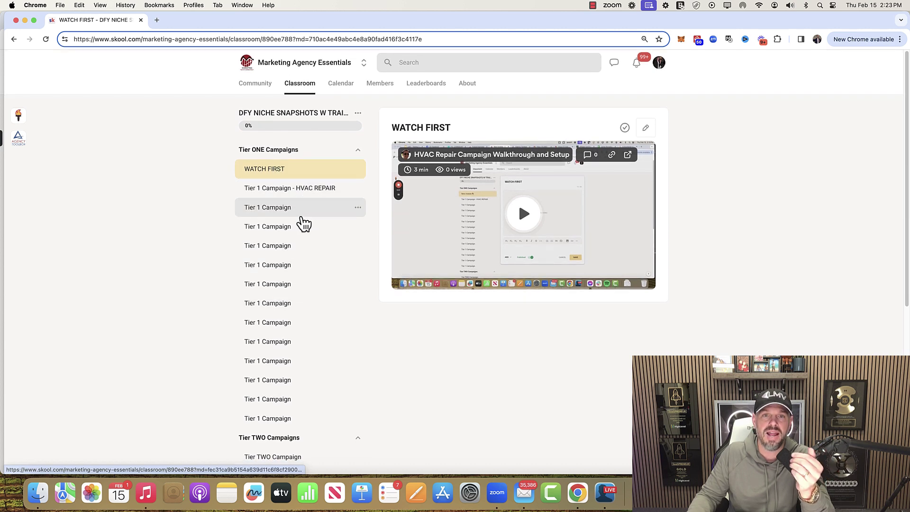
click(15, 40)
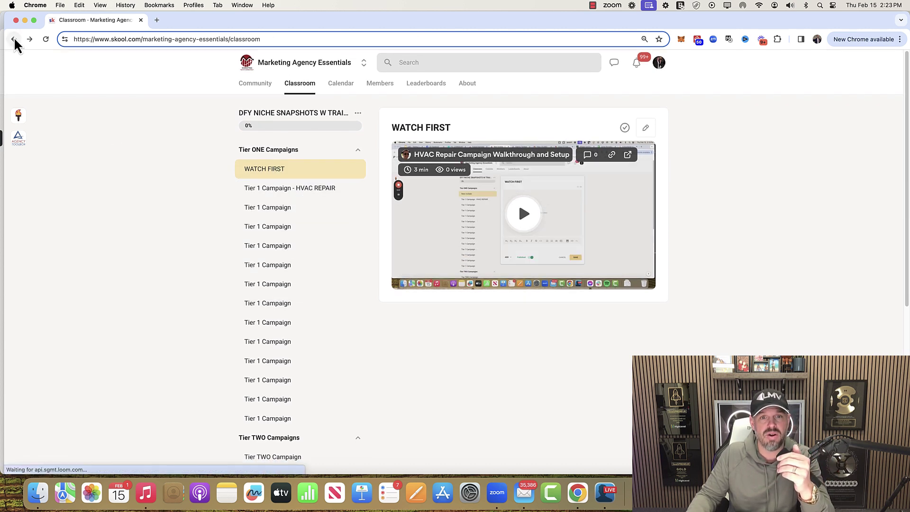
scroll(436, 336, down, 3)
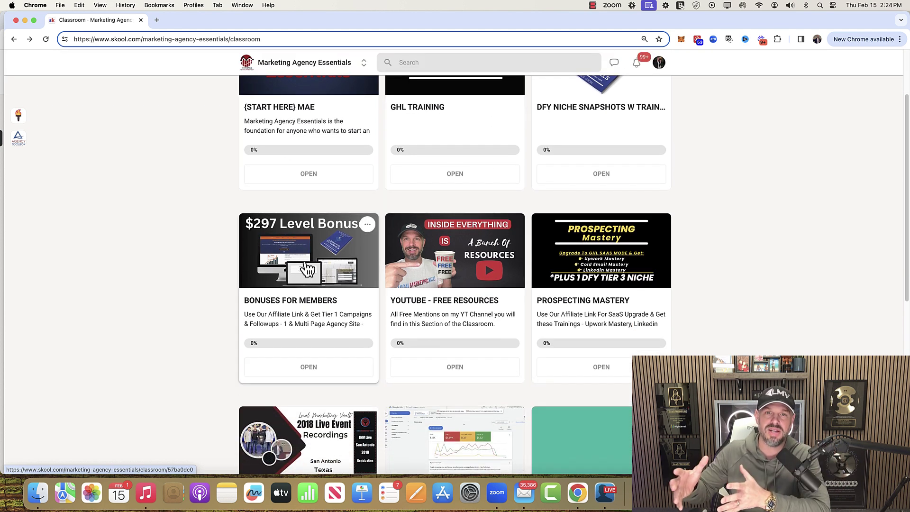
scroll(307, 269, up, 2)
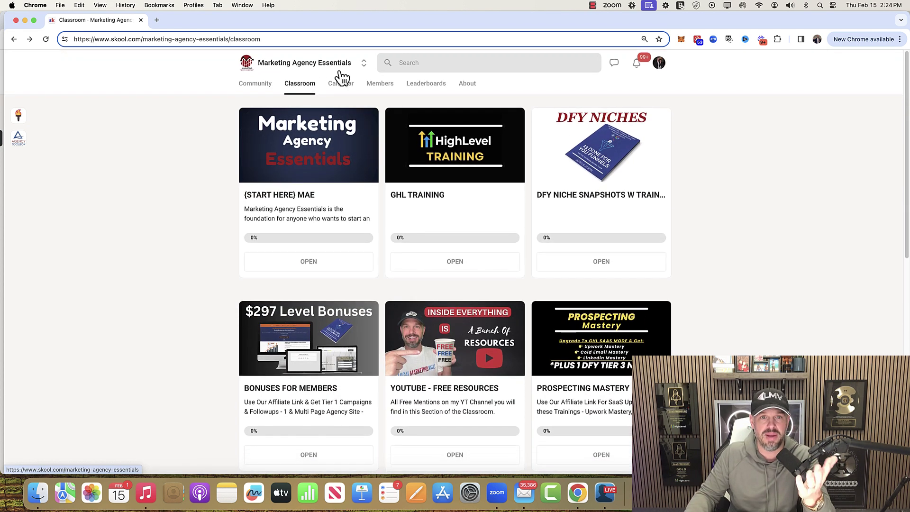
scroll(470, 346, down, 2)
scroll(470, 346, down, 1)
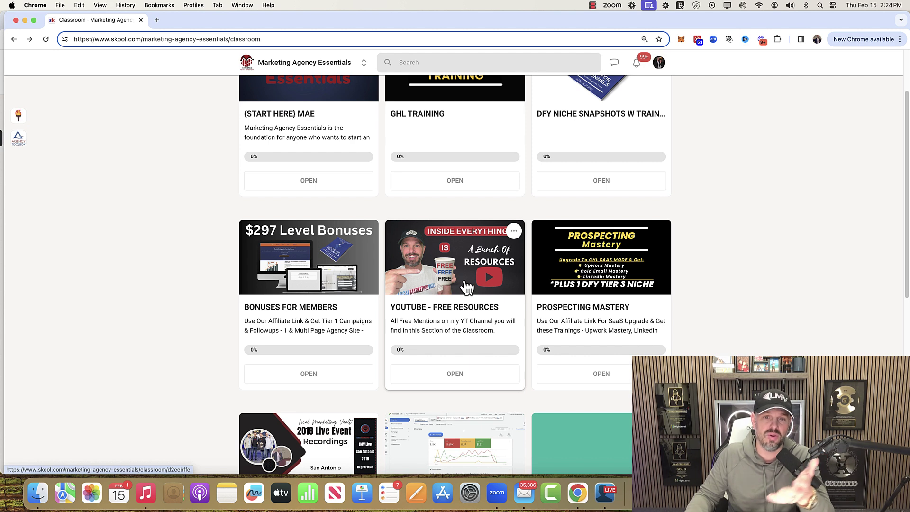
scroll(621, 308, down, 3)
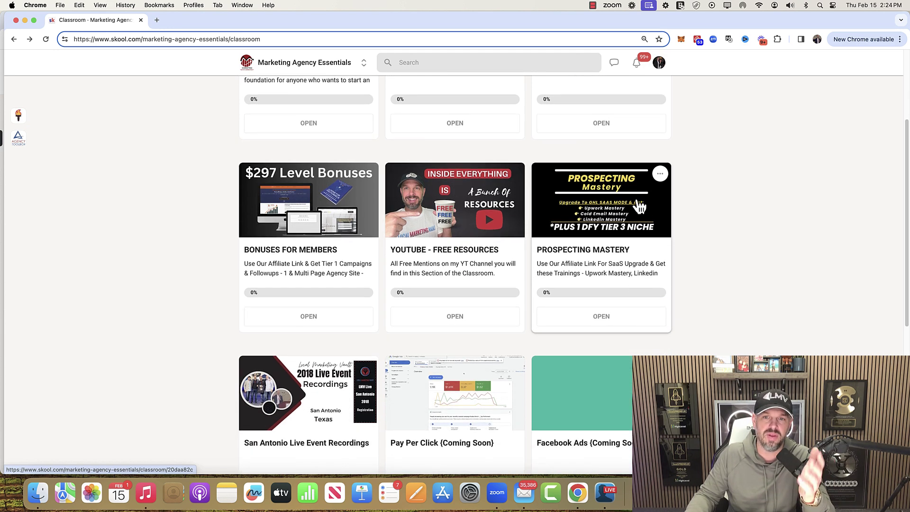
scroll(276, 414, down, 3)
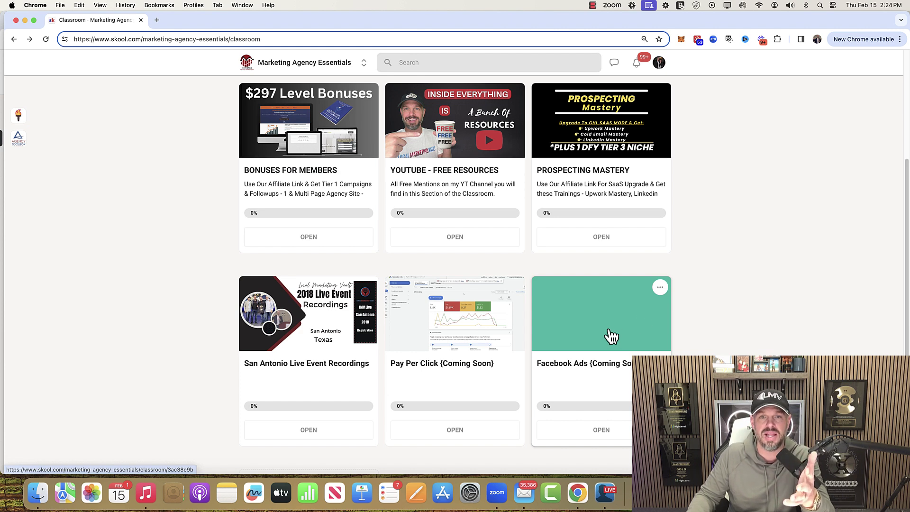
scroll(611, 335, up, 5)
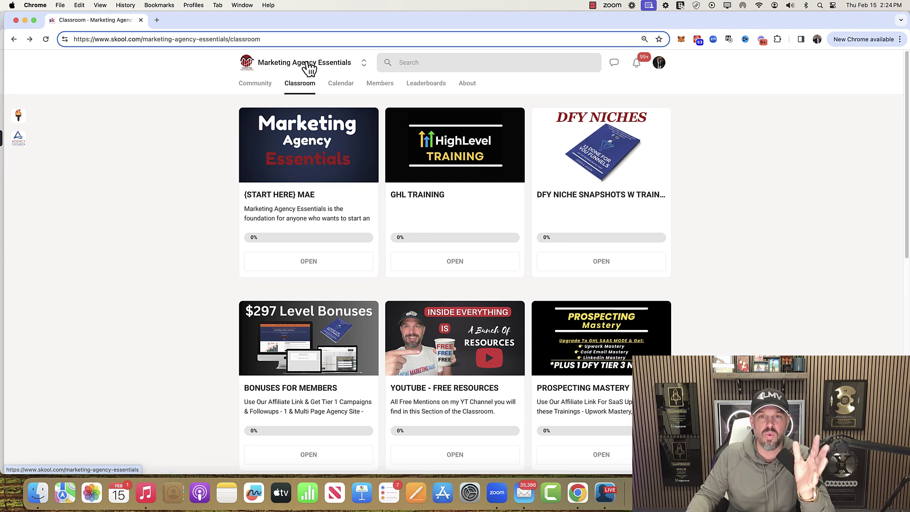
- From the group's About page, open the bit.ly Future Agencies free community link in a new tab
click(467, 84)
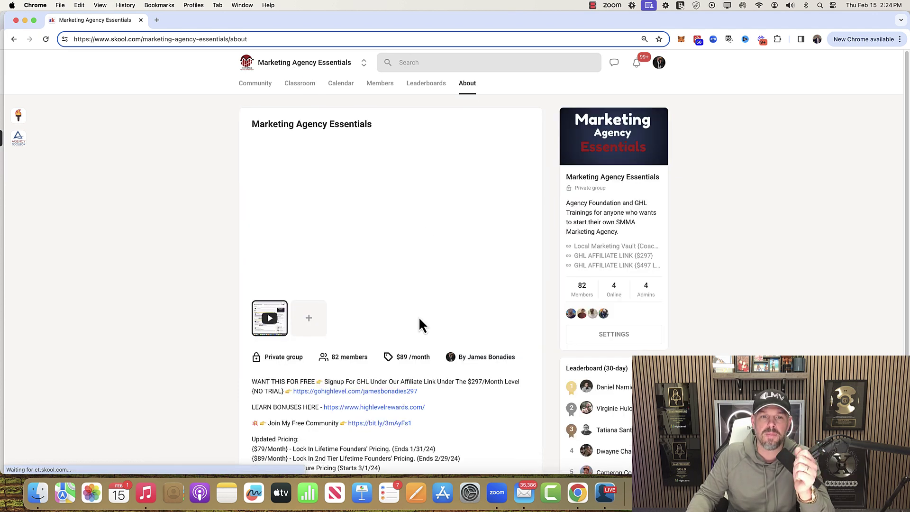
scroll(419, 319, down, 3)
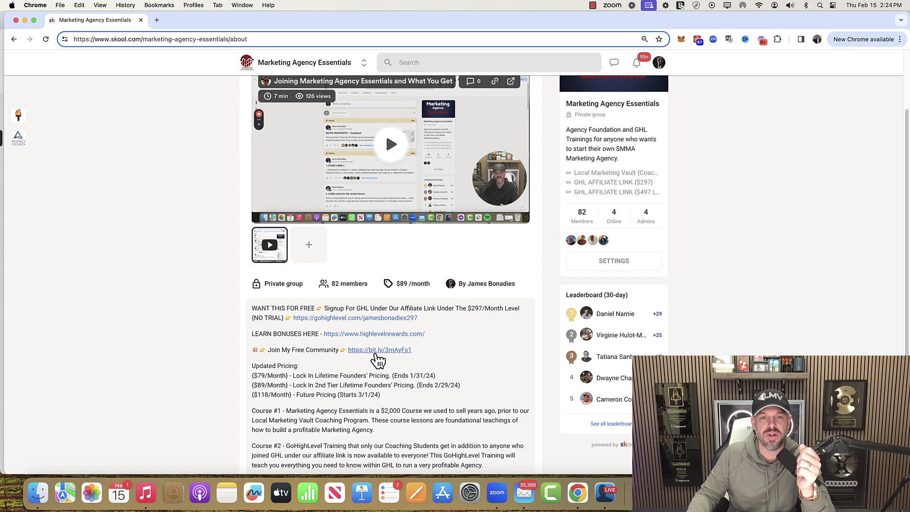
click(374, 351)
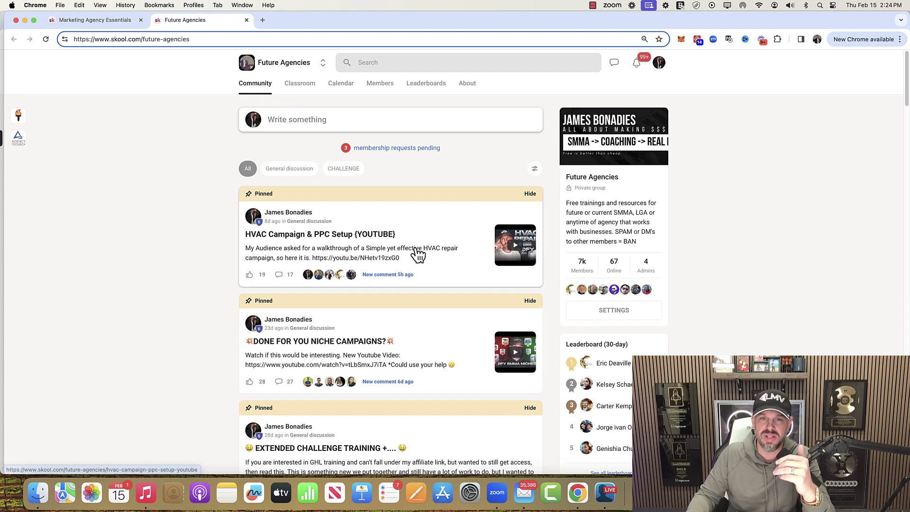
- Browse the Future Agencies Classroom courses, then return to its community feed
click(300, 84)
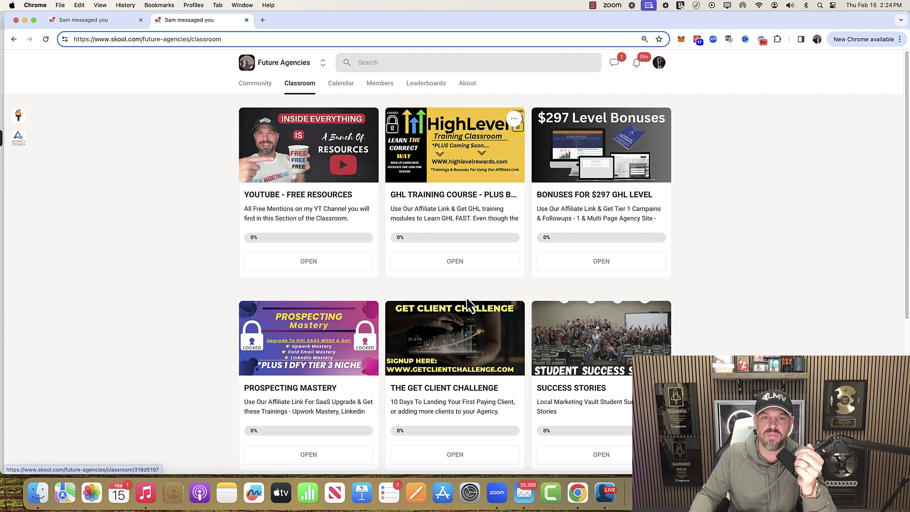
scroll(586, 270, down, 5)
scroll(586, 270, up, 5)
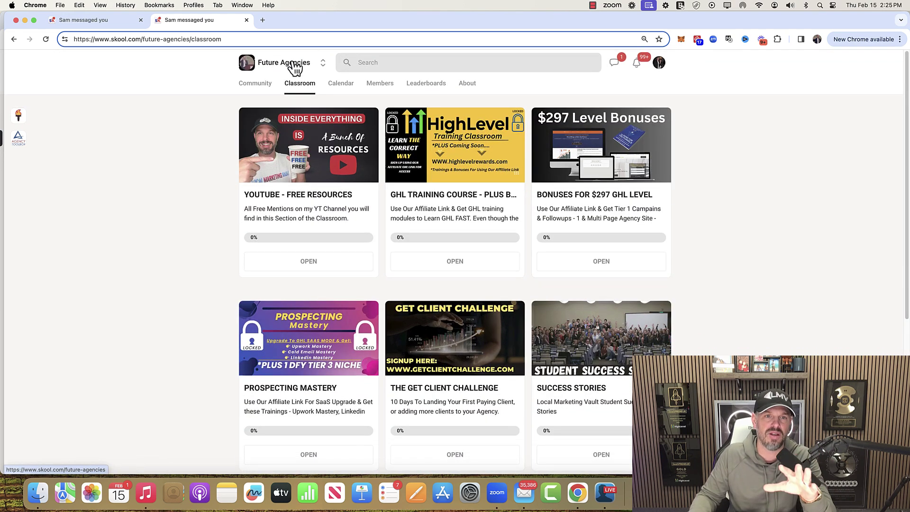
click(295, 67)
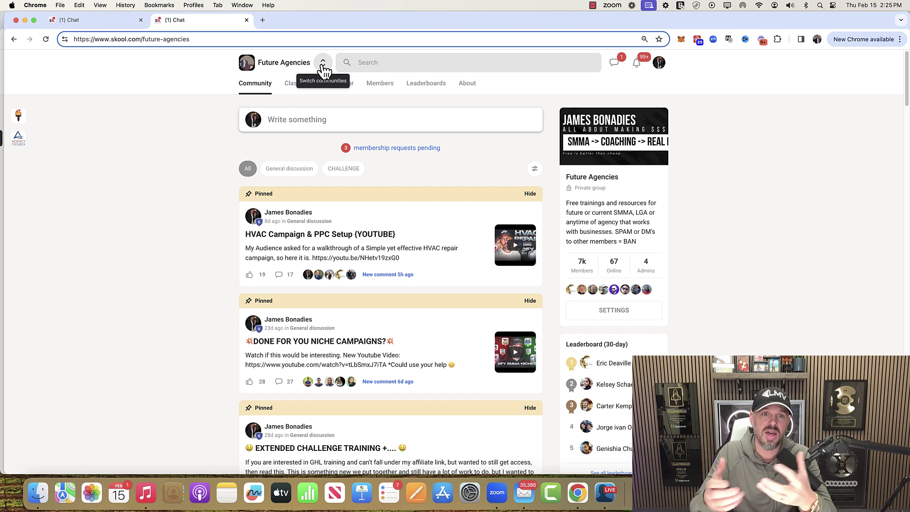
- Switch communities to Marketing Agency Essentials and view its About page
click(322, 64)
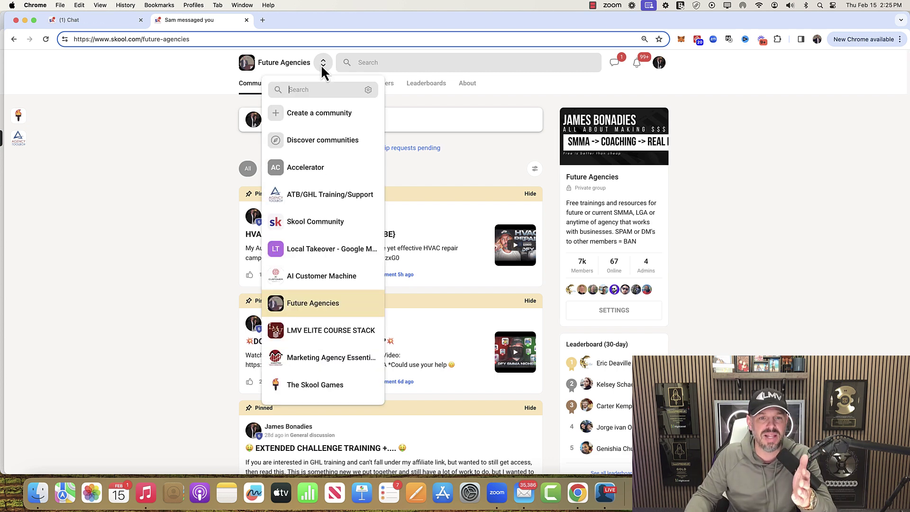
click(329, 363)
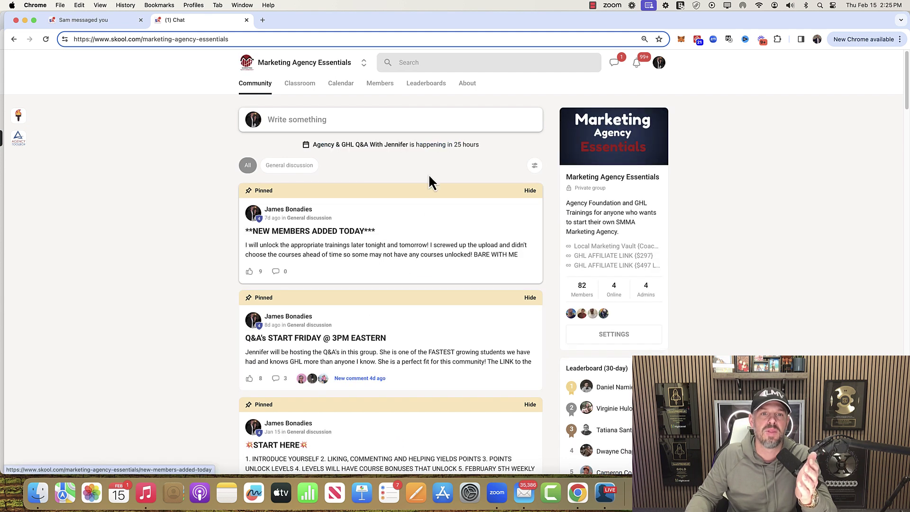
click(471, 86)
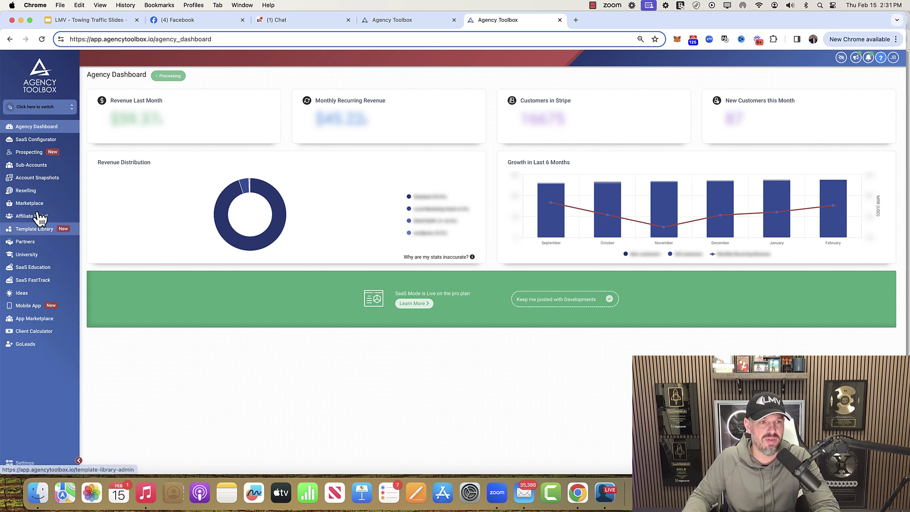
- Create a new sub-account from the Tier1 - Towing Campaign snapshot under Own Snapshots
click(43, 166)
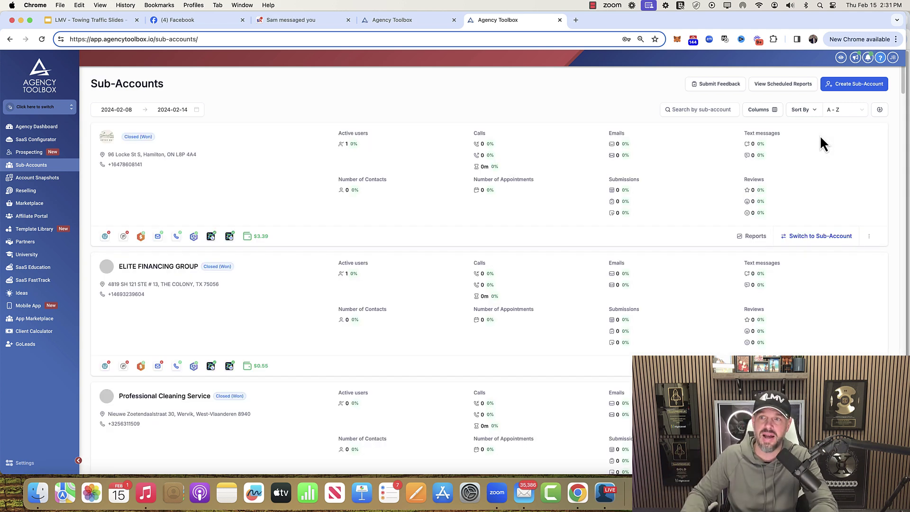
click(861, 85)
click(313, 108)
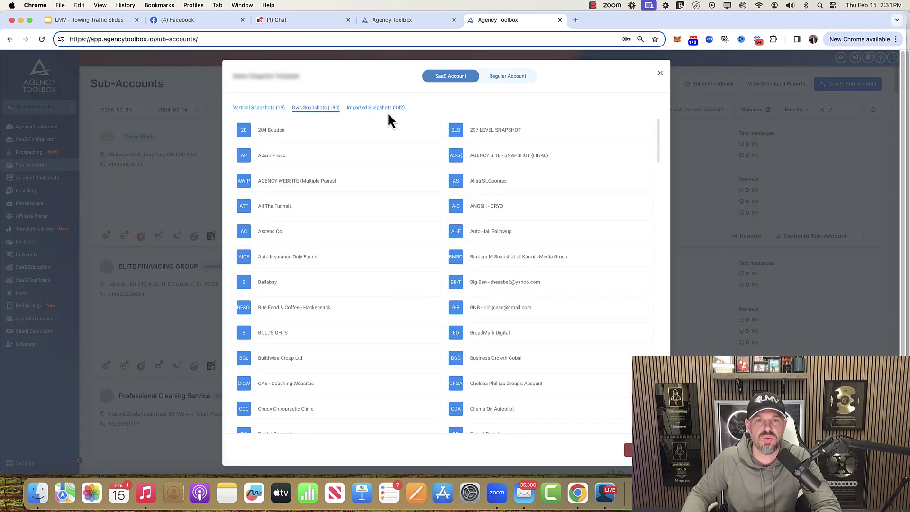
scroll(564, 350, down, 20)
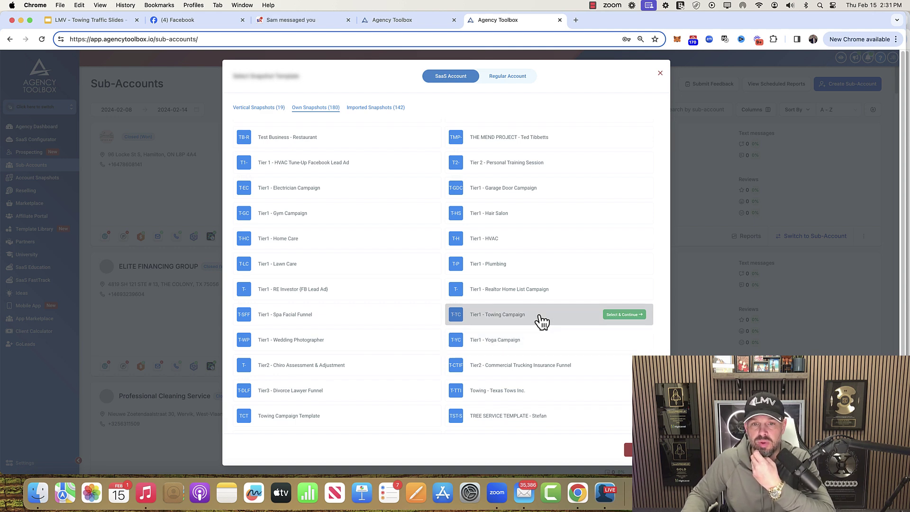
click(618, 315)
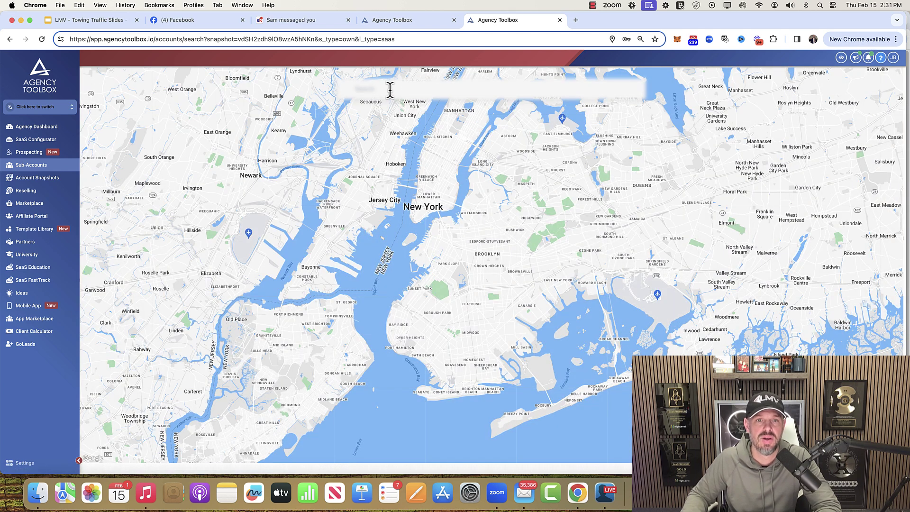
- Enter the Towing Trial business name and the business phone number
text(189 ber)
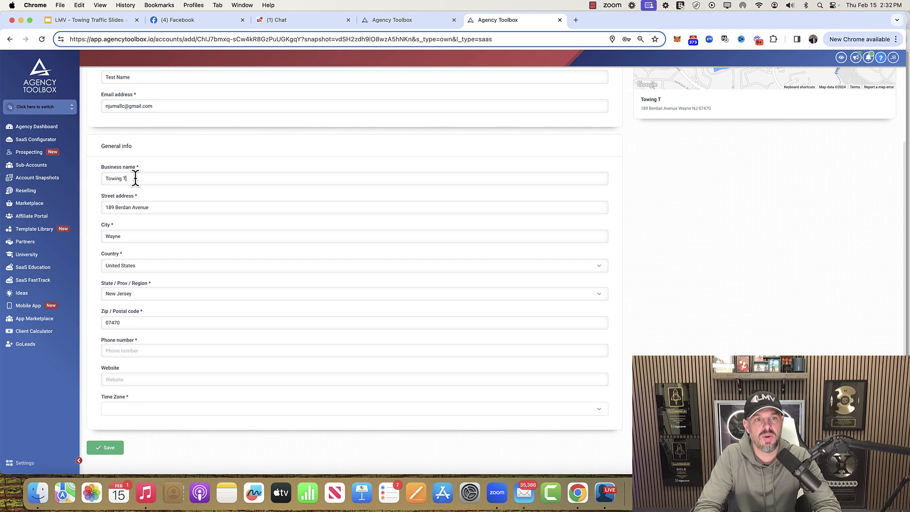
text(rial - Jame)
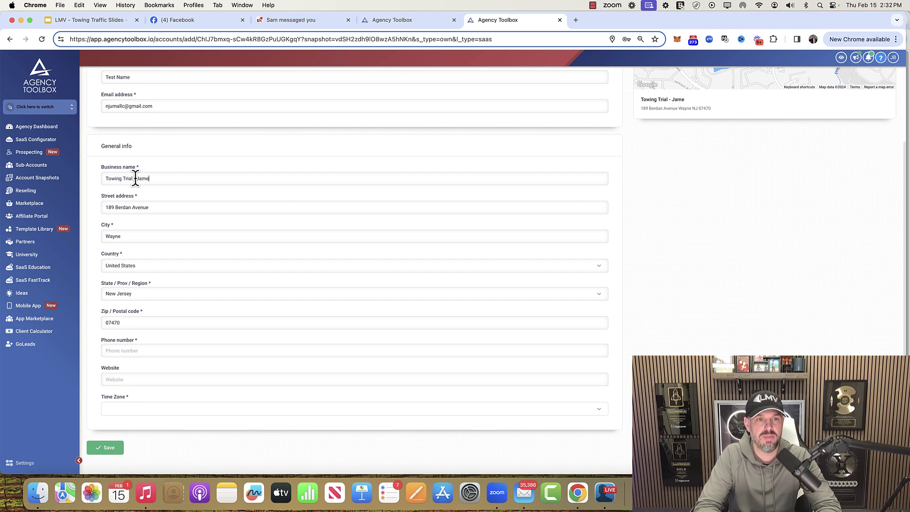
text(s)
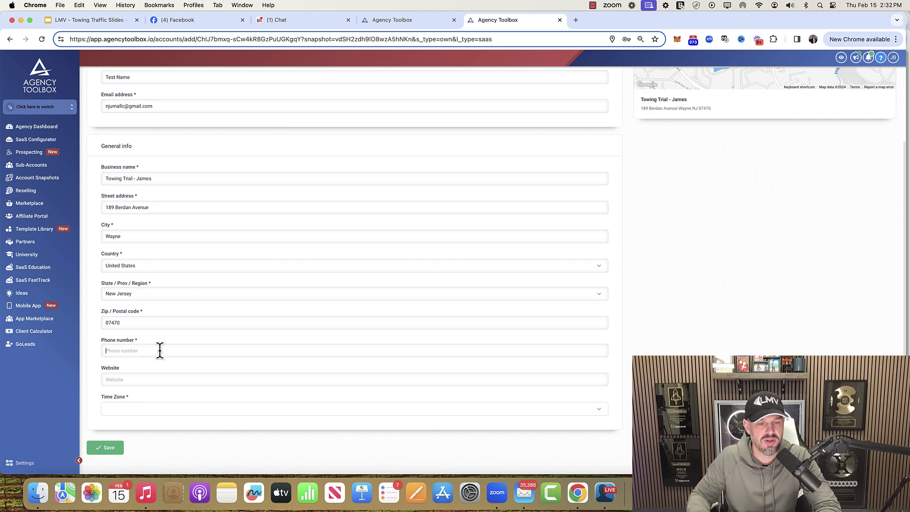
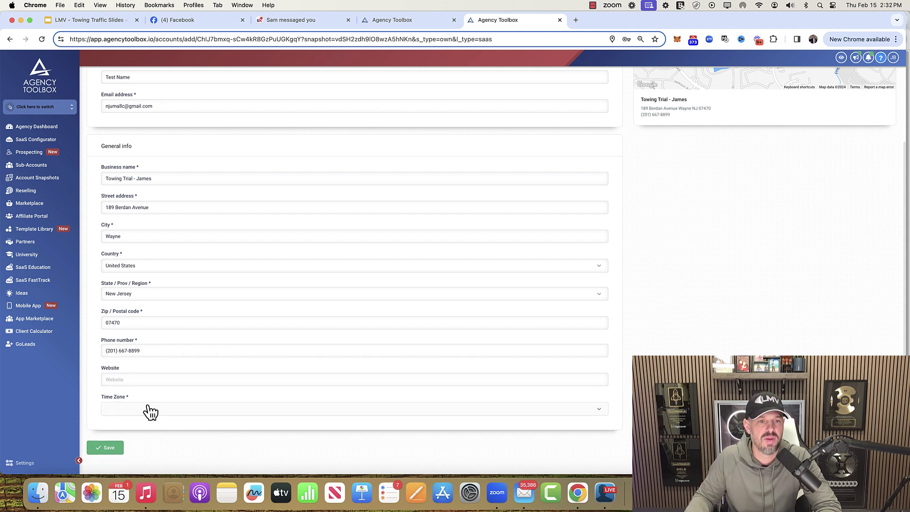
- Set the time zone to GMT-05:00 America/New_York (EST) and save the sub-account
click(148, 409)
scroll(175, 376, down, 5)
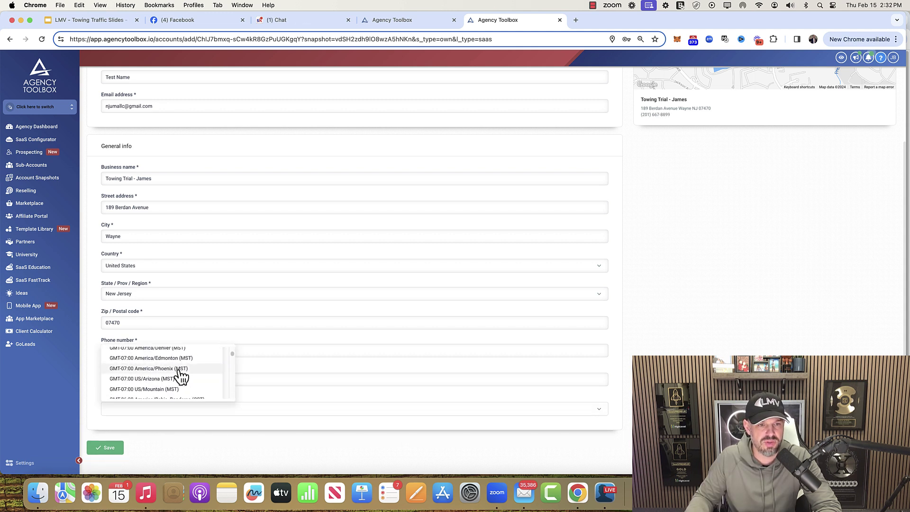
scroll(181, 376, down, 4)
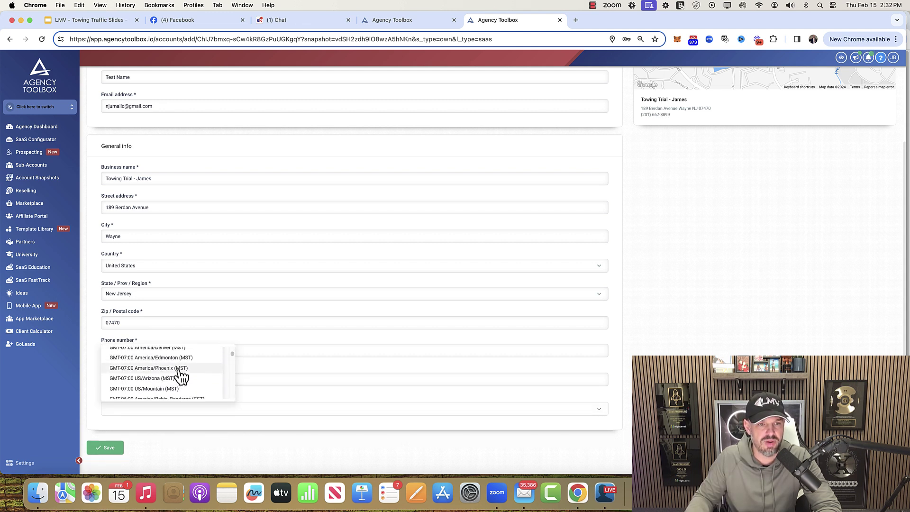
scroll(182, 376, down, 6)
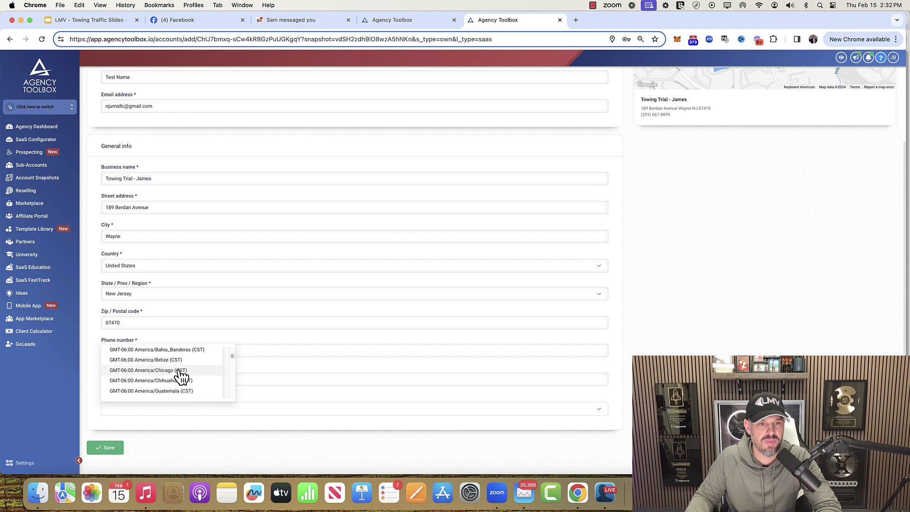
scroll(181, 376, down, 3)
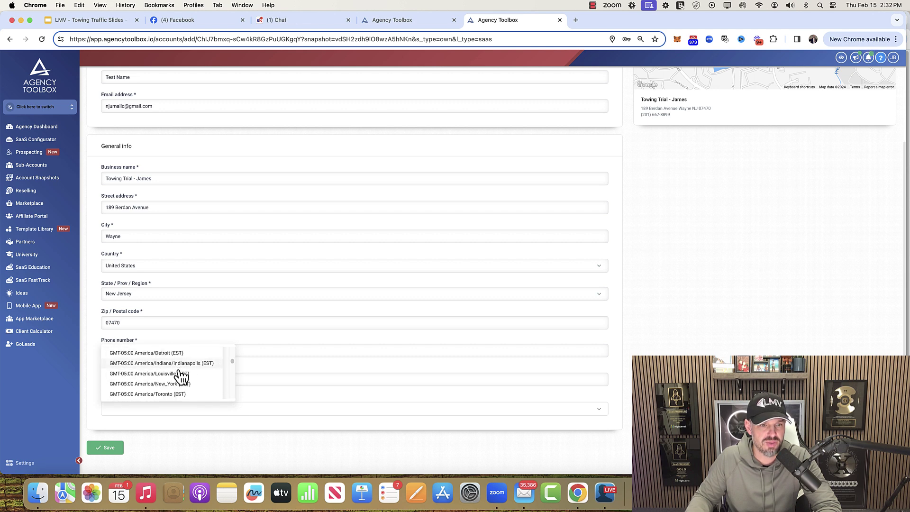
click(177, 375)
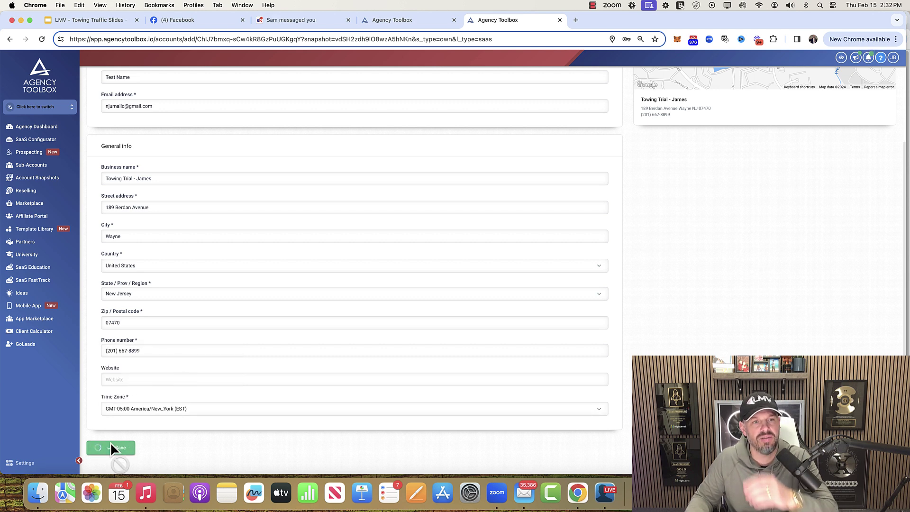
click(112, 448)
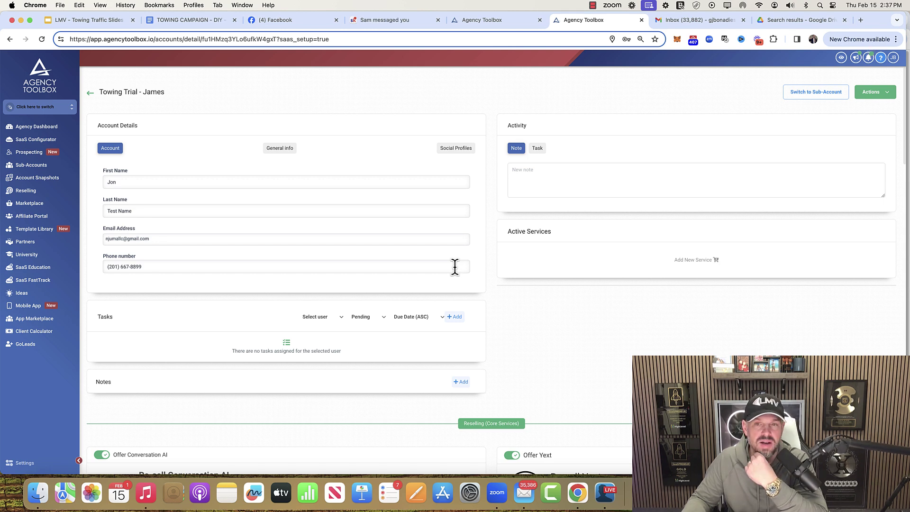
- Check Create Sub Account For Client and Snapshot, leaving From Scratch unticked, in the TOWING DIY checklist
click(823, 92)
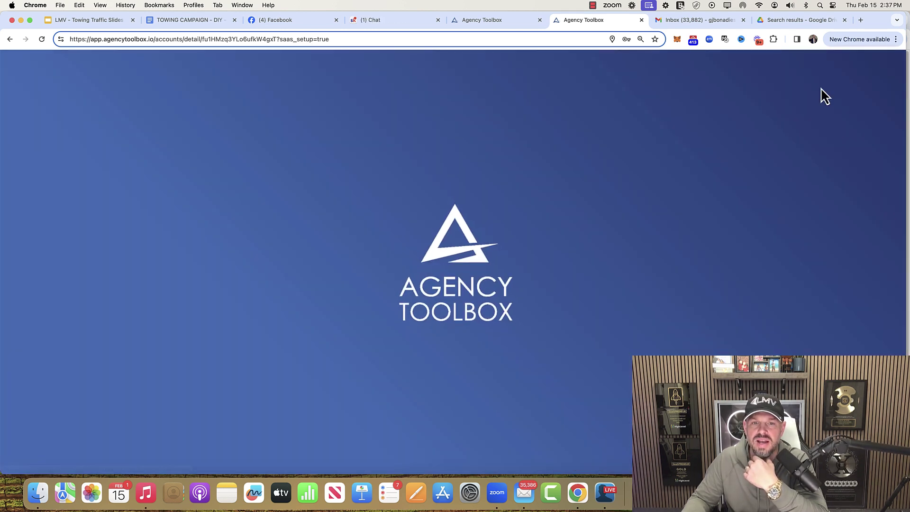
drag(206, 19, 547, 21)
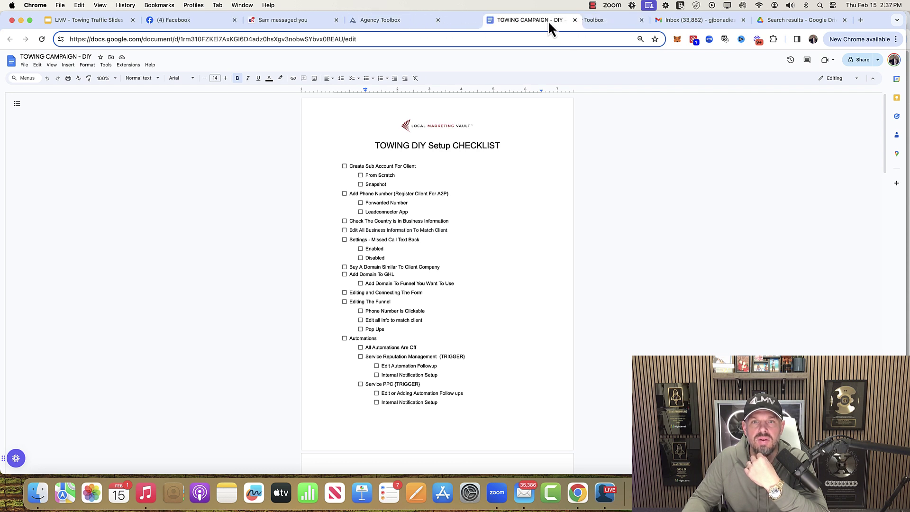
click(344, 166)
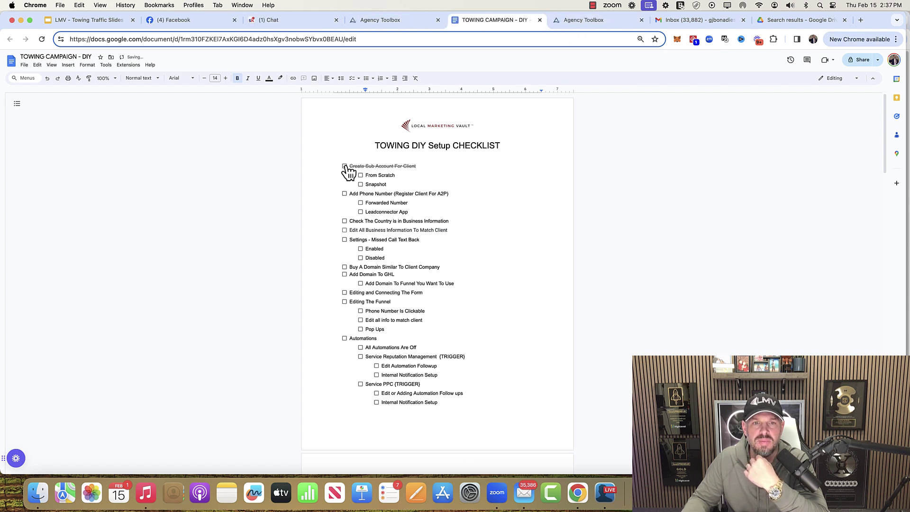
click(360, 175)
click(360, 183)
click(360, 175)
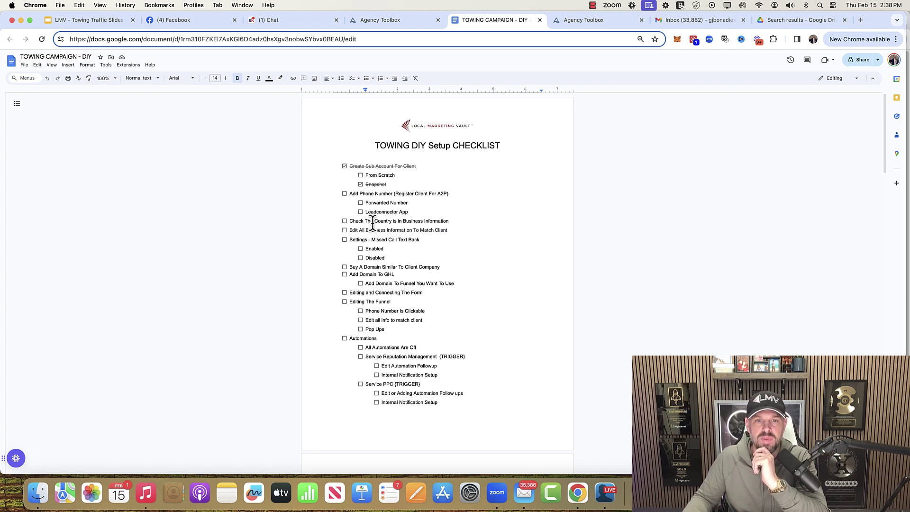
click(580, 21)
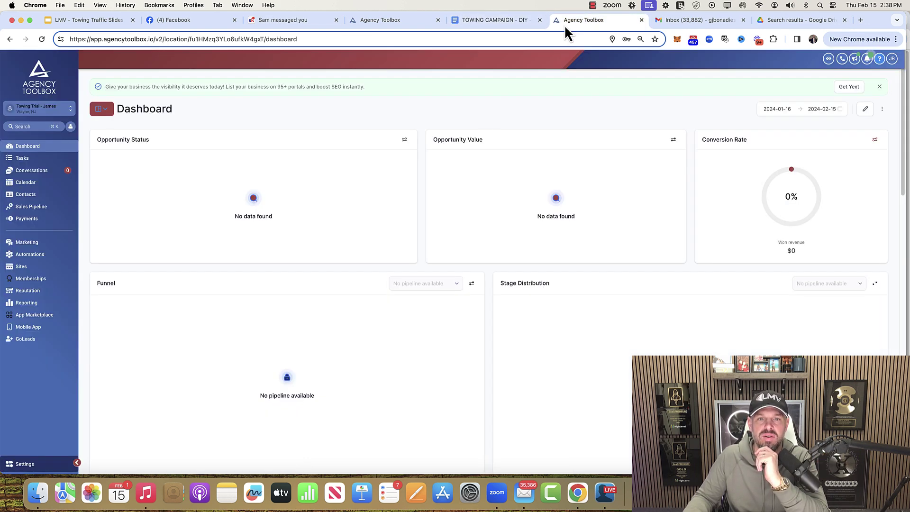
- Review the Towing Trial Business Profile Settings: address, phone, business type and America/New_York (EST) time zone
click(29, 464)
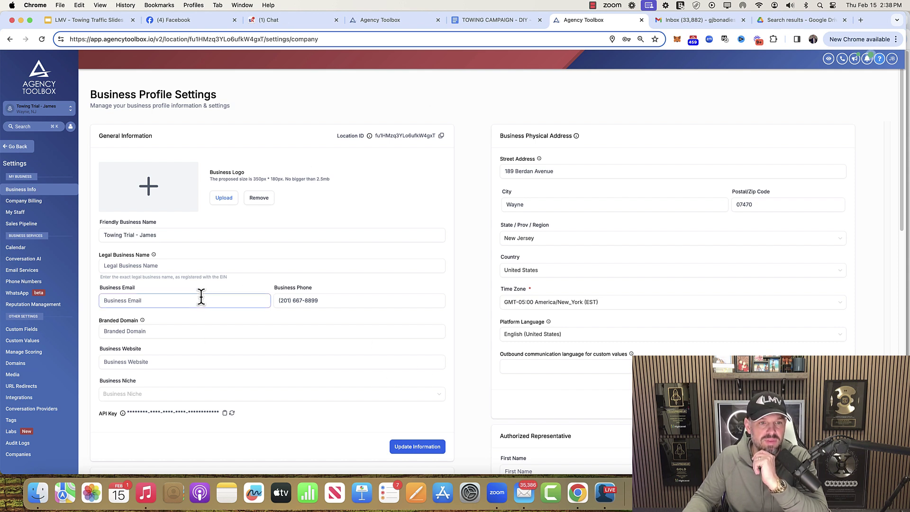
scroll(634, 247, down, 6)
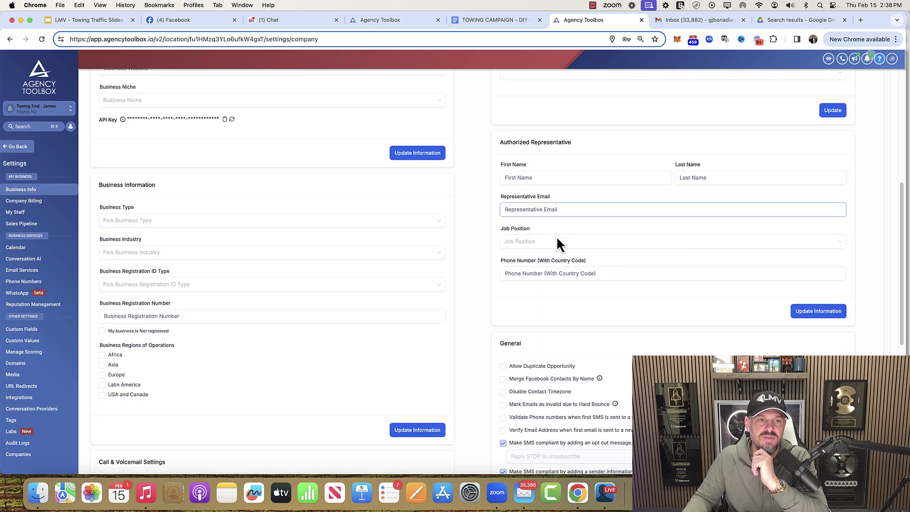
click(207, 220)
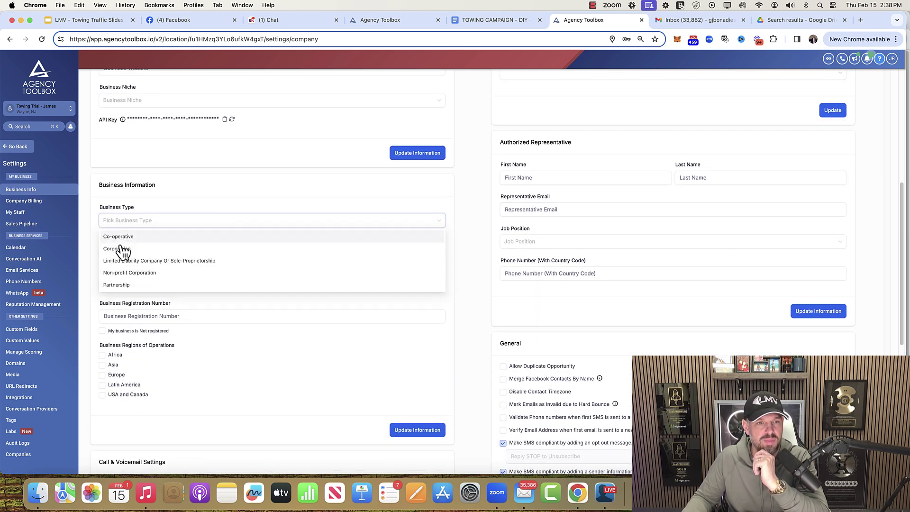
click(268, 178)
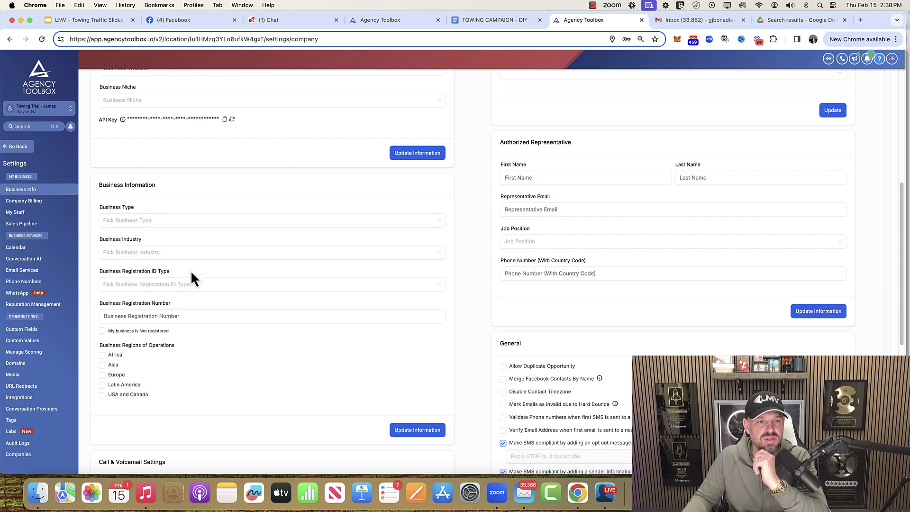
click(662, 213)
scroll(662, 214, down, 6)
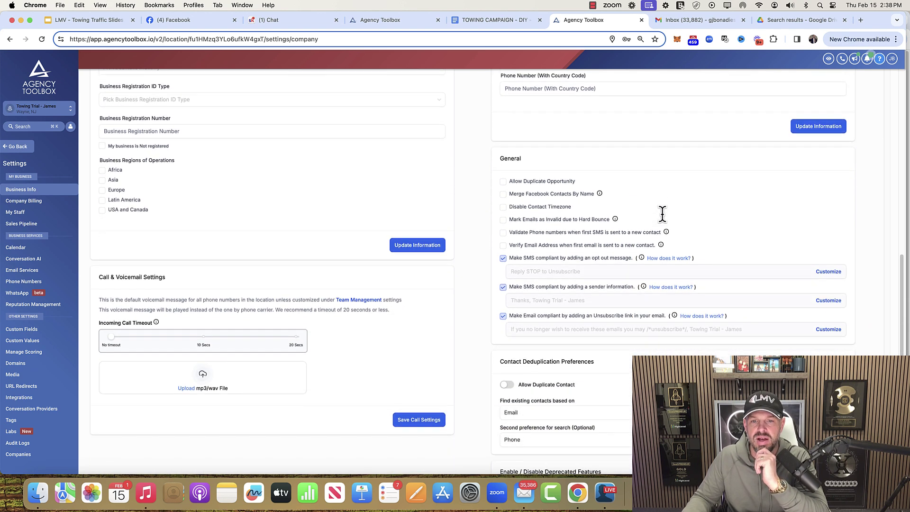
scroll(662, 213, down, 2)
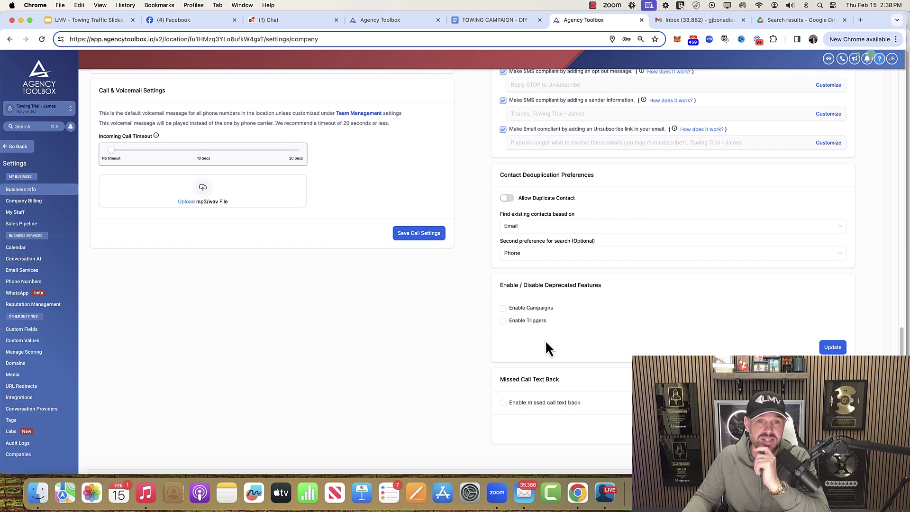
scroll(546, 343, up, 4)
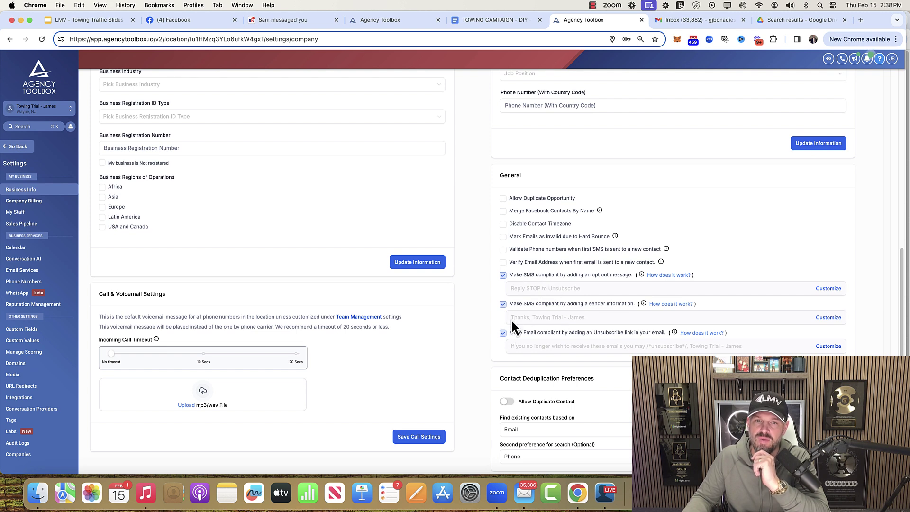
scroll(538, 337, up, 3)
scroll(538, 338, up, 6)
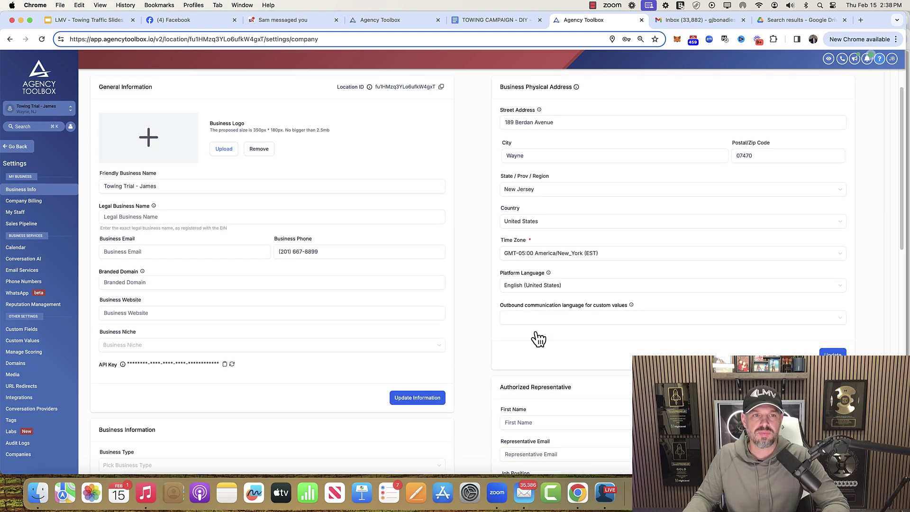
scroll(538, 337, up, 1)
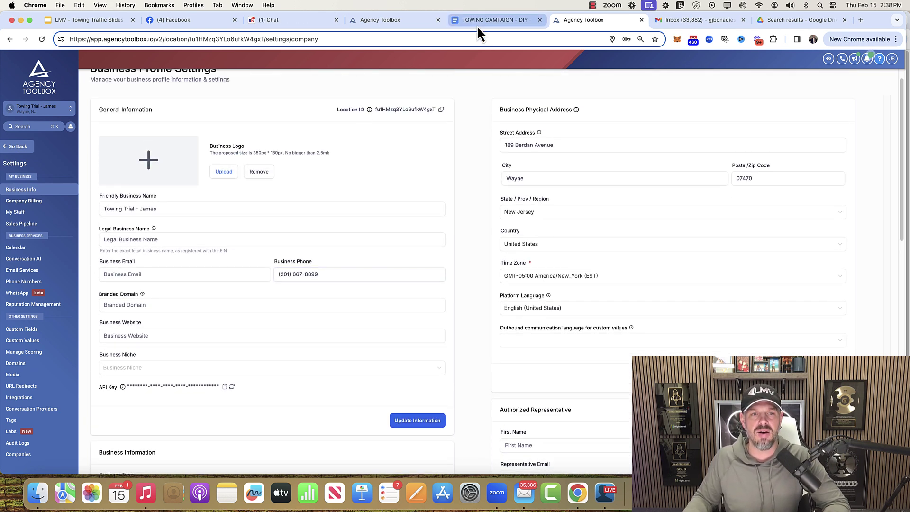
click(477, 20)
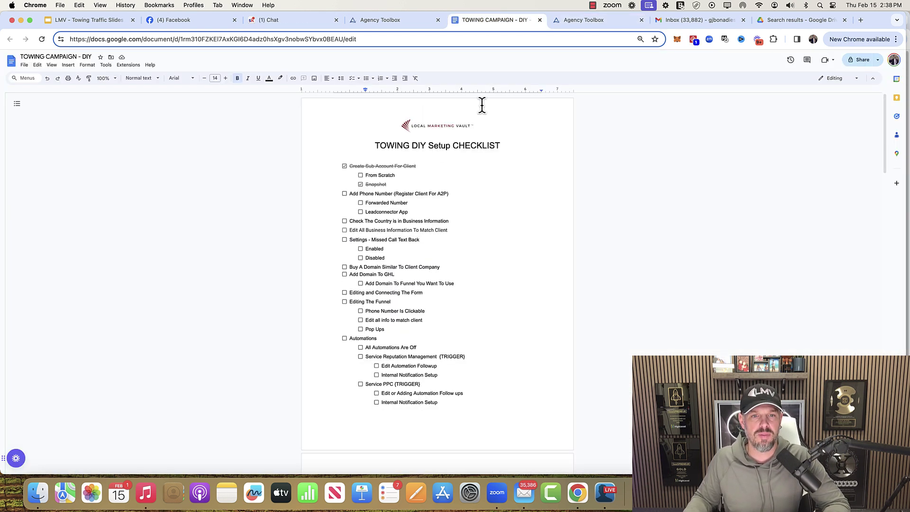
- Check Check The Country, Edit All Business Information To Match Client, and Settings - Missed Call Text Back
click(345, 220)
click(344, 230)
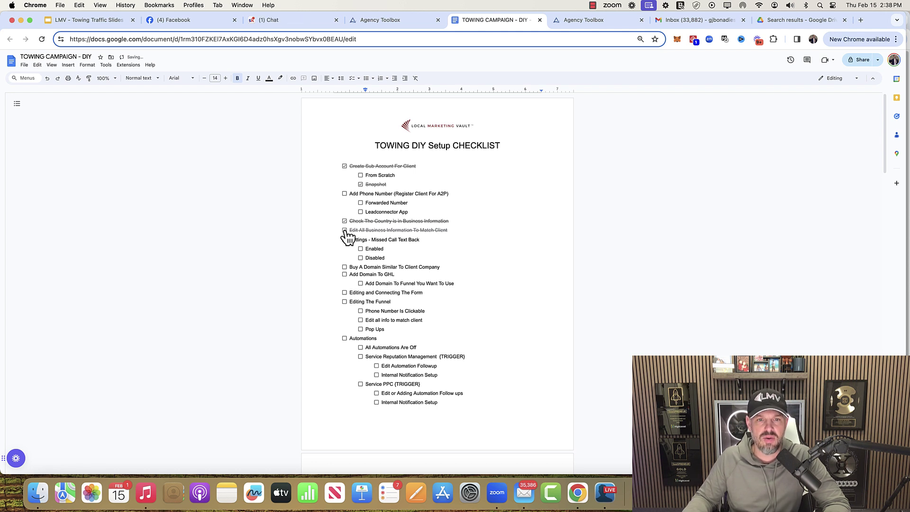
click(345, 240)
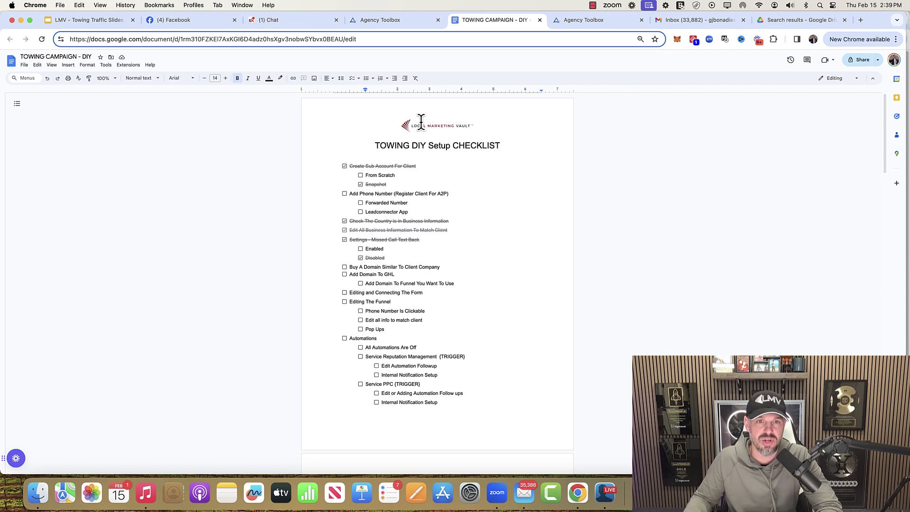
click(285, 20)
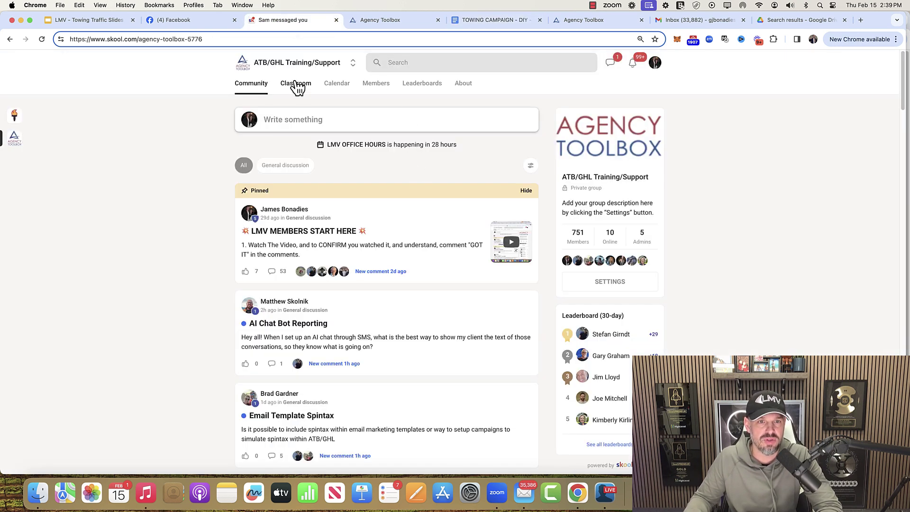
- Open the Skool GHL training lesson VID 7 - Setting Up Domain Email, then return to the TOWING CAMPAIGN - DIY checklist
click(295, 84)
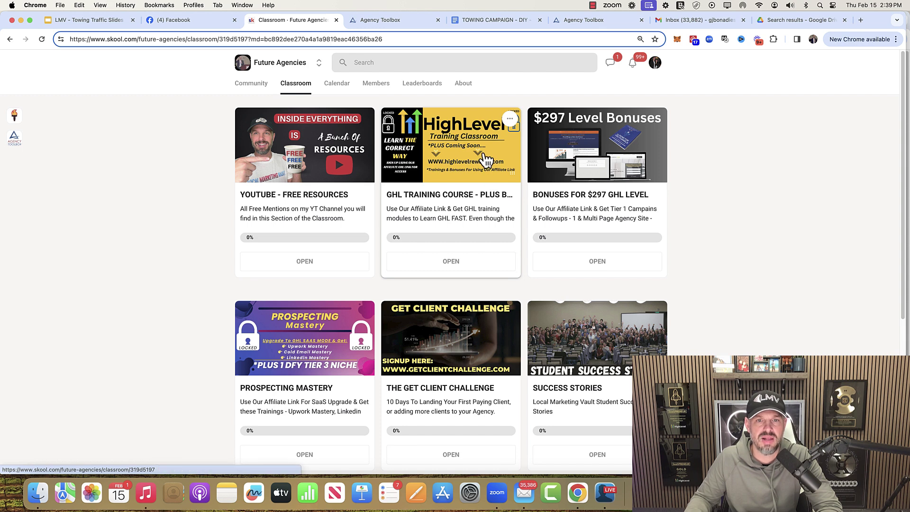
click(486, 160)
scroll(319, 270, down, 5)
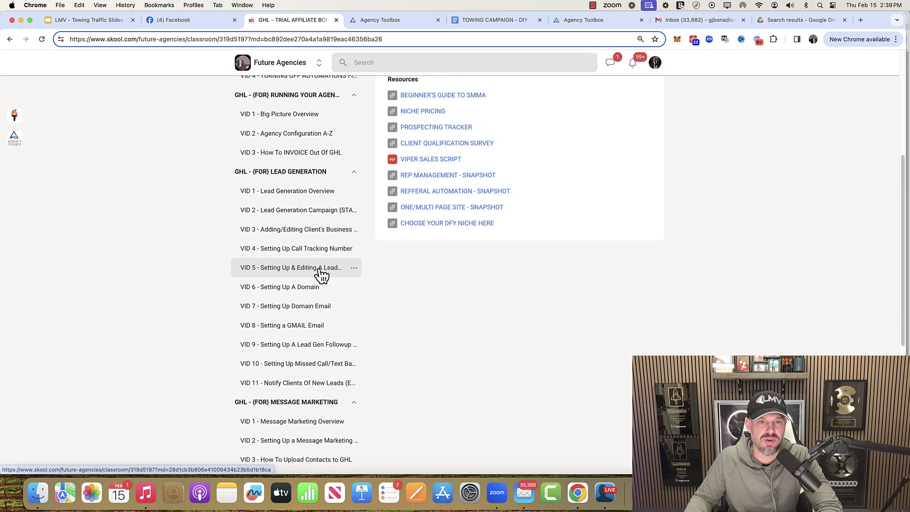
scroll(318, 273, down, 2)
click(302, 264)
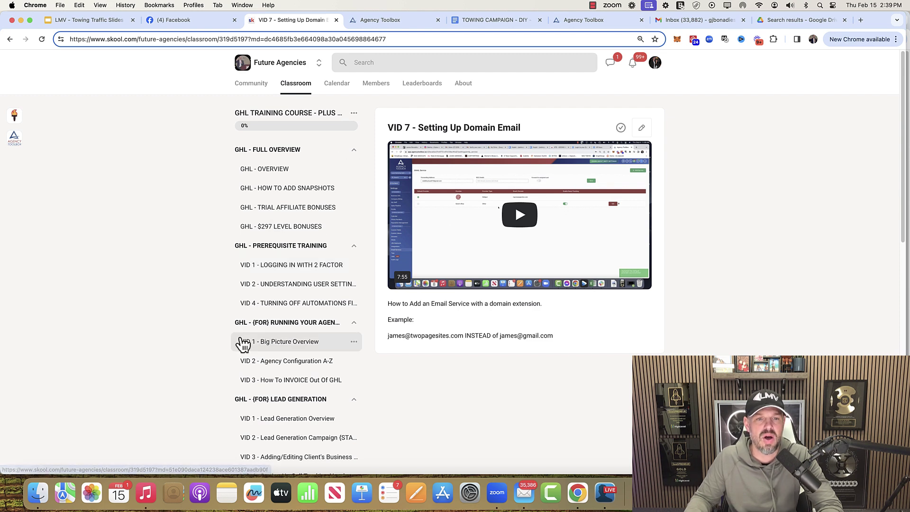
click(591, 21)
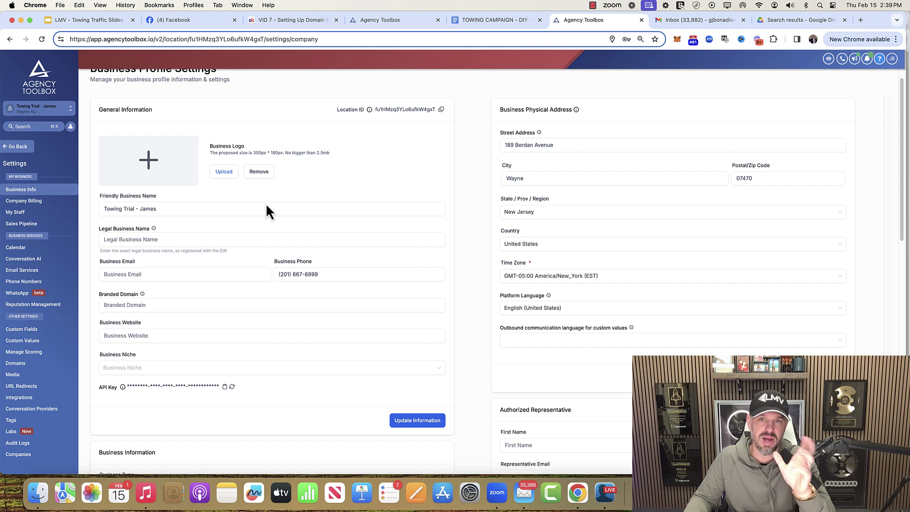
click(494, 20)
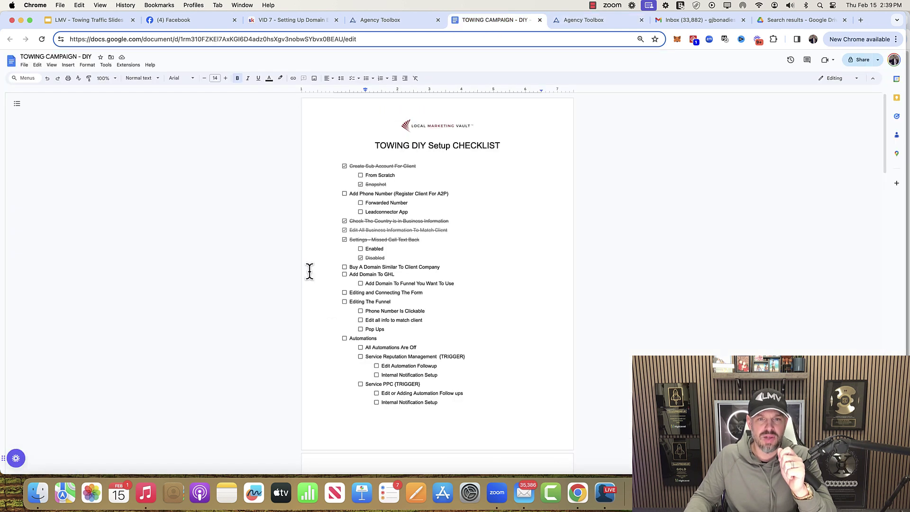
- Check Buy A Domain Similar To Client Company and Add Domain To GHL in the checklist
click(344, 267)
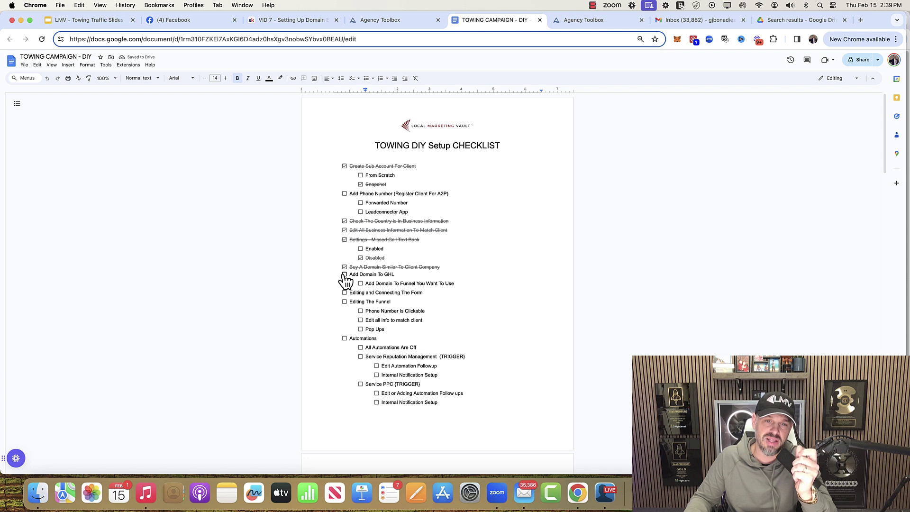
click(345, 274)
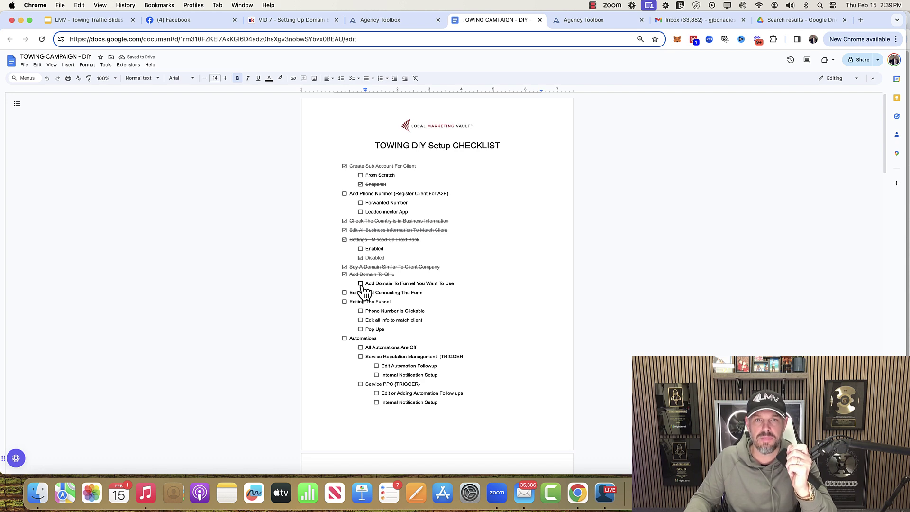
click(592, 21)
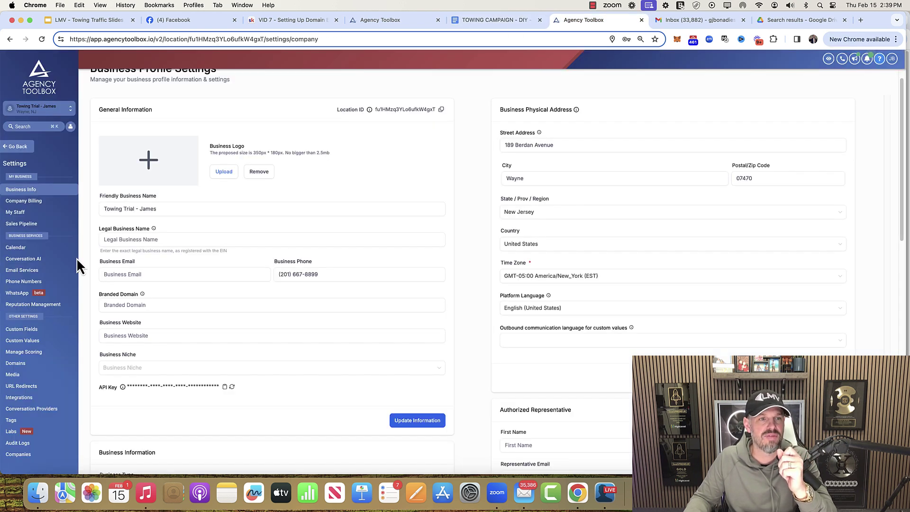
- Go from the sub-account settings to Sites and open the Towing Funnel
click(22, 143)
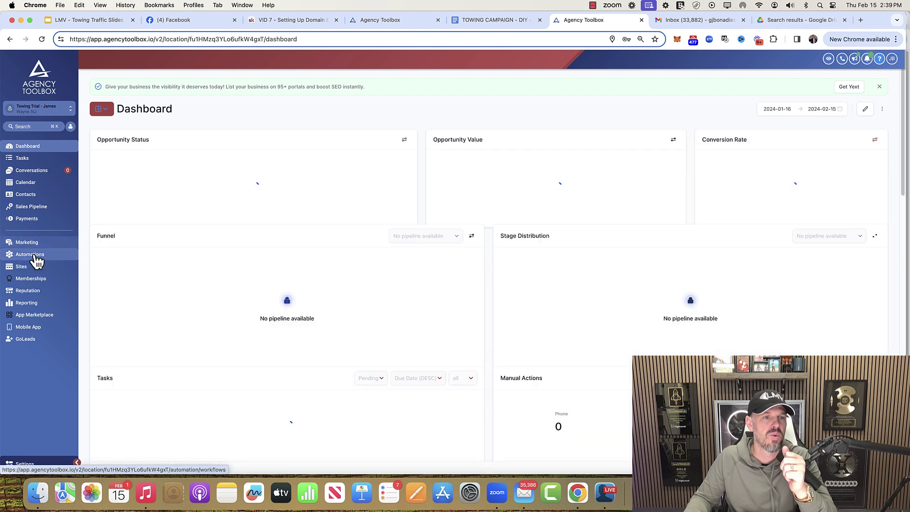
click(30, 256)
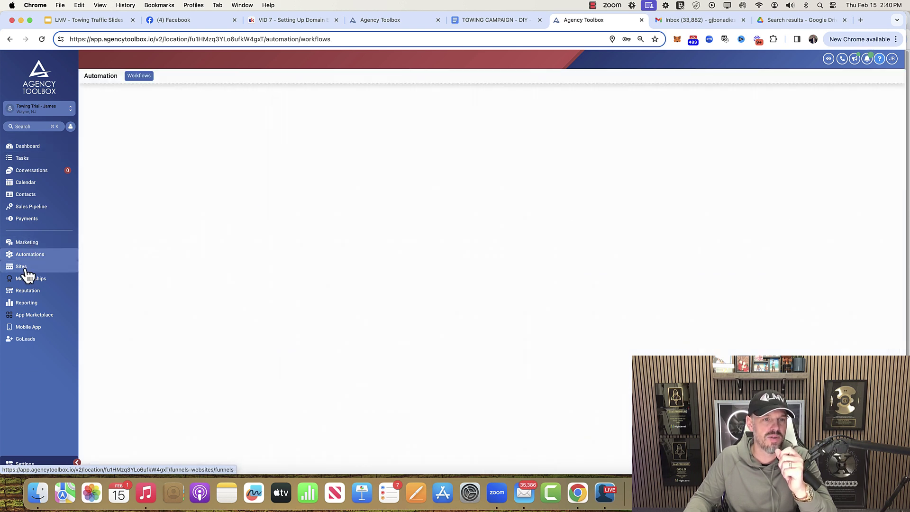
click(25, 268)
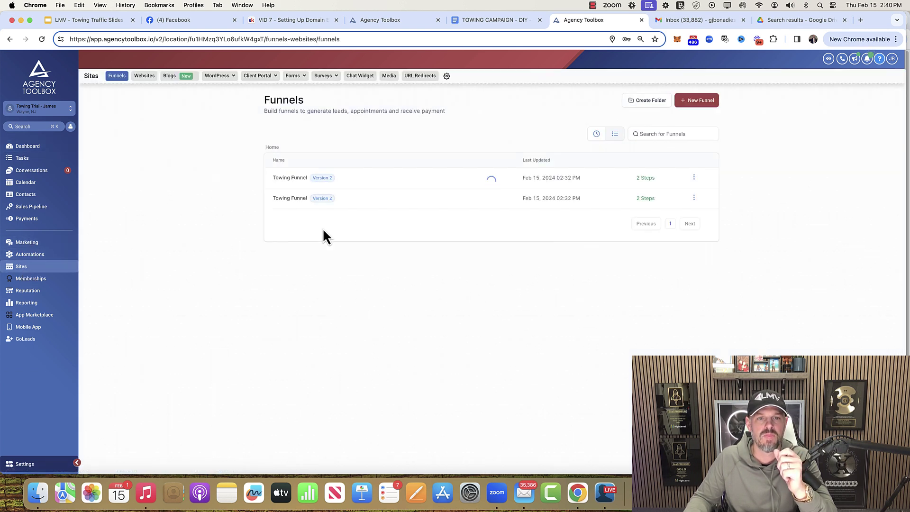
click(300, 184)
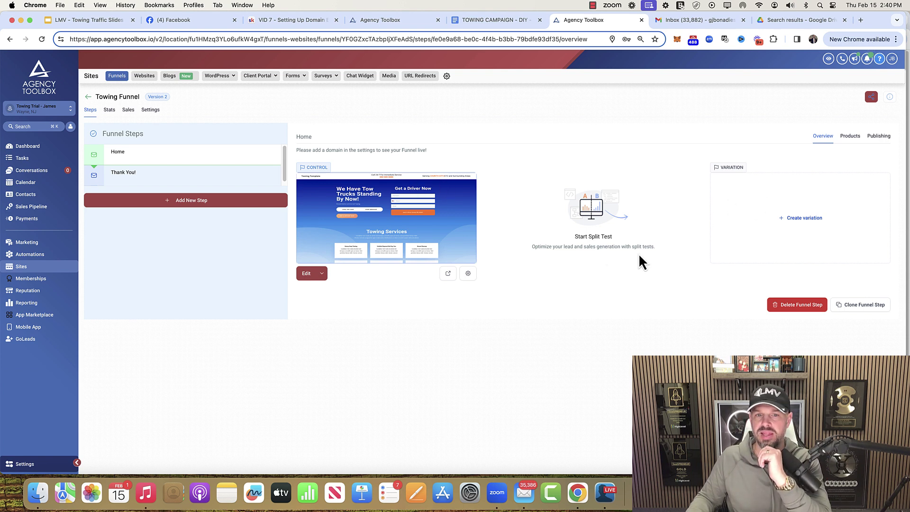
- Preview the Home page in a new tab, dismiss its exit-intent popup, and return
click(448, 274)
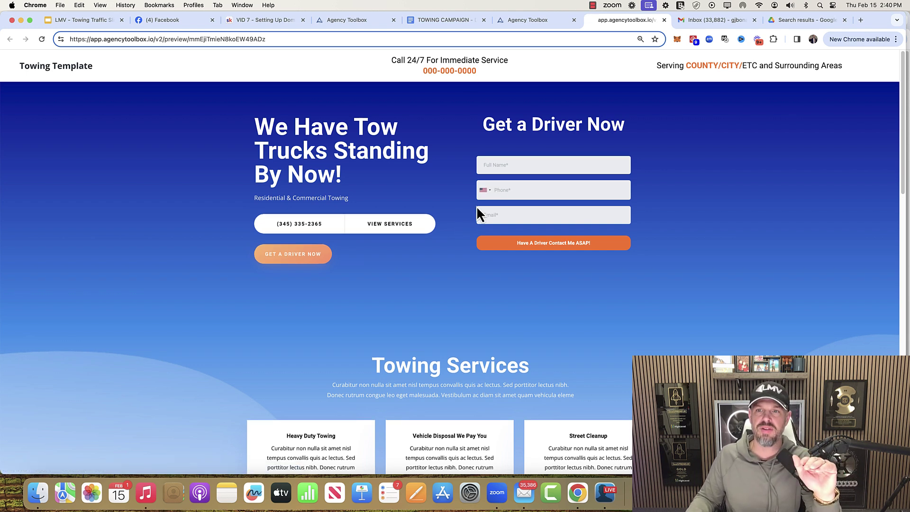
mouse_move(501, 33)
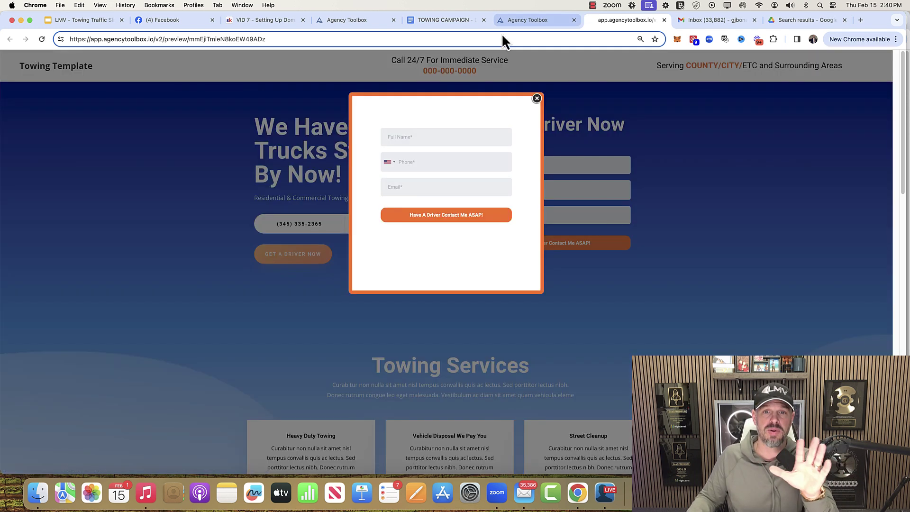
click(537, 99)
click(547, 22)
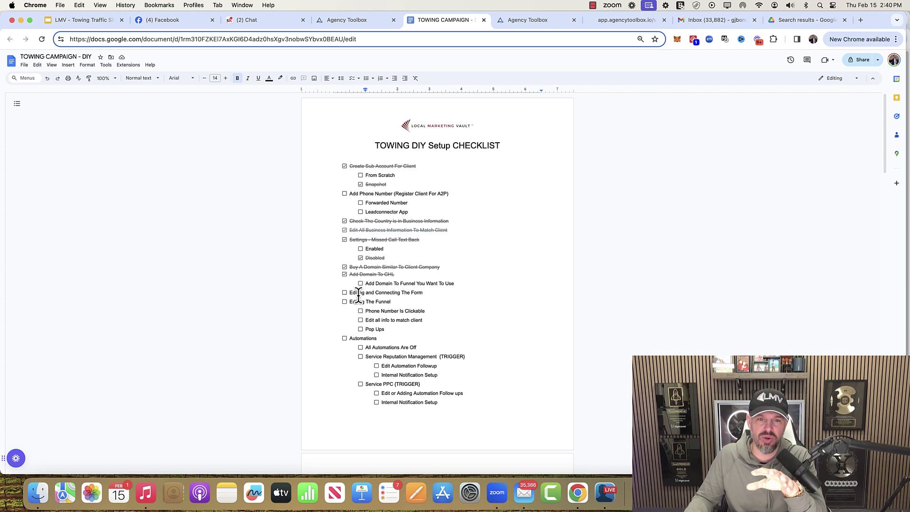
- Open the Home step in the page builder and inspect its menu, phone number and hero
click(519, 26)
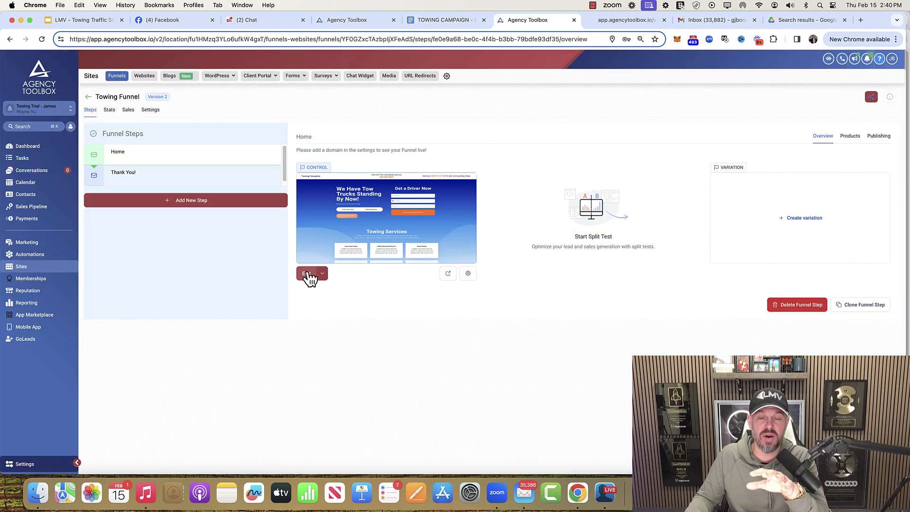
click(306, 273)
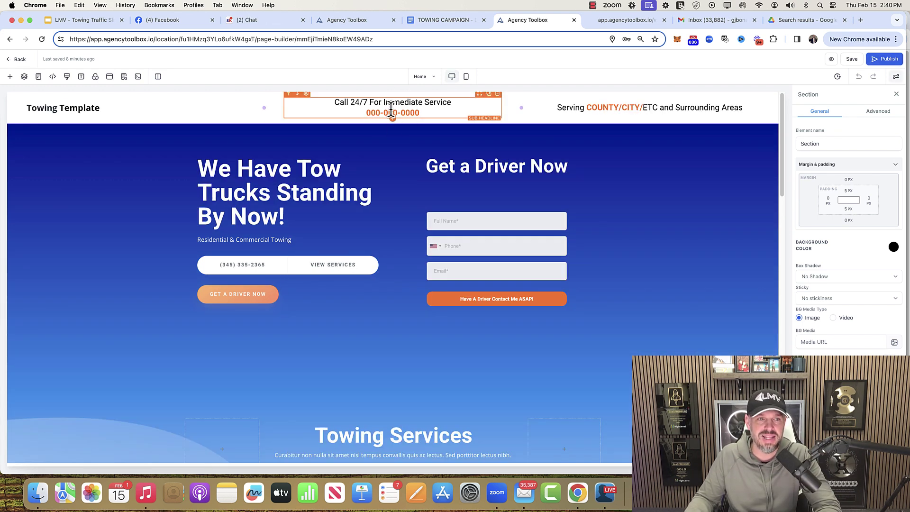
click(85, 112)
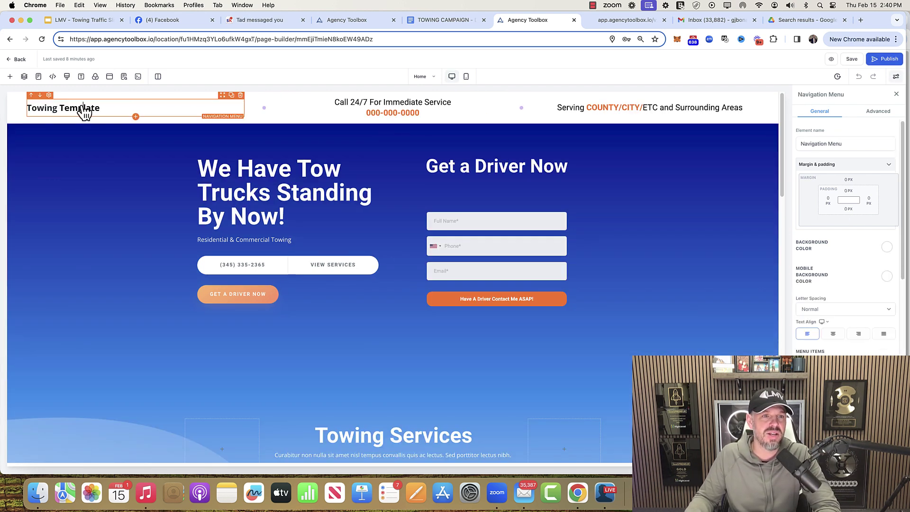
click(393, 118)
double_click(414, 113)
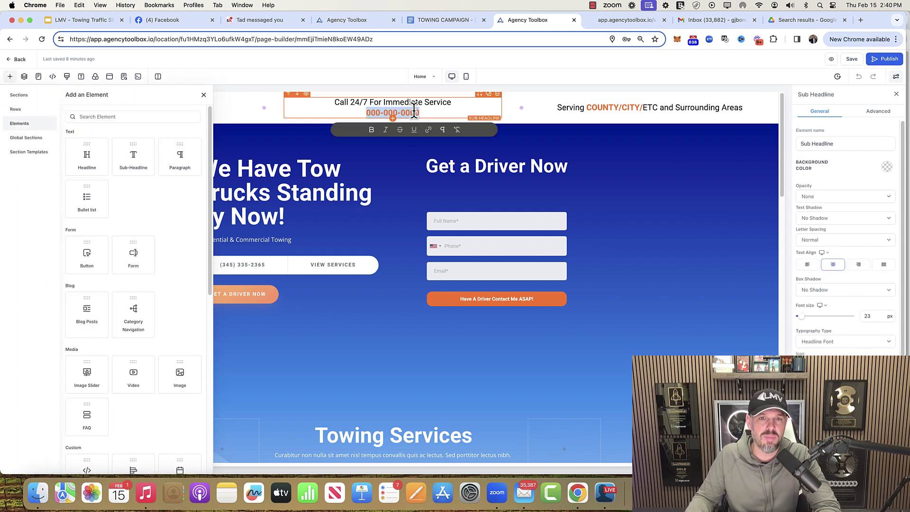
click(662, 219)
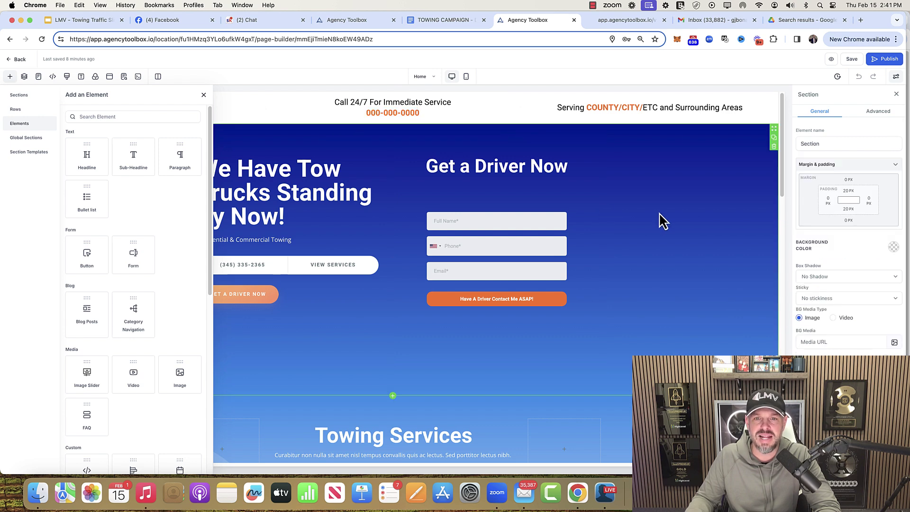
click(204, 94)
- Scroll through the Home page sections down to the footer and back up slightly
scroll(420, 334, down, 5)
scroll(421, 332, down, 8)
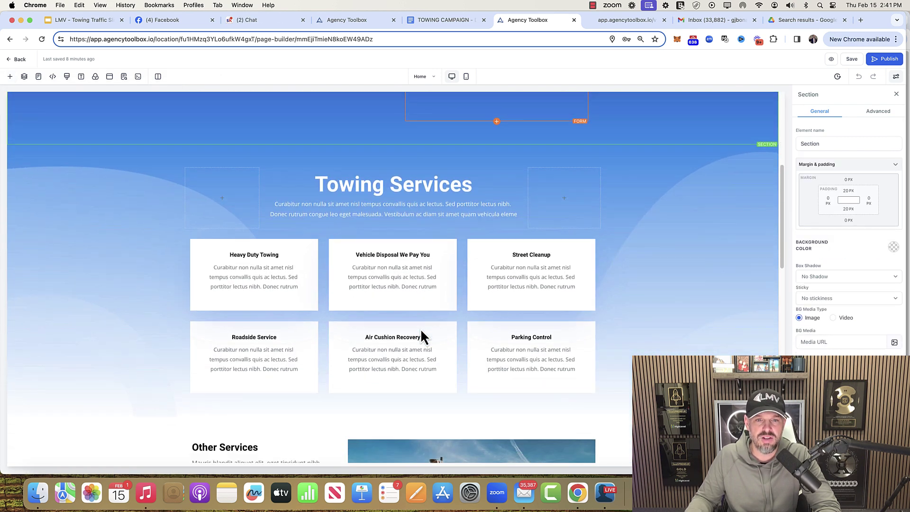
scroll(406, 321, down, 7)
scroll(406, 324, down, 2)
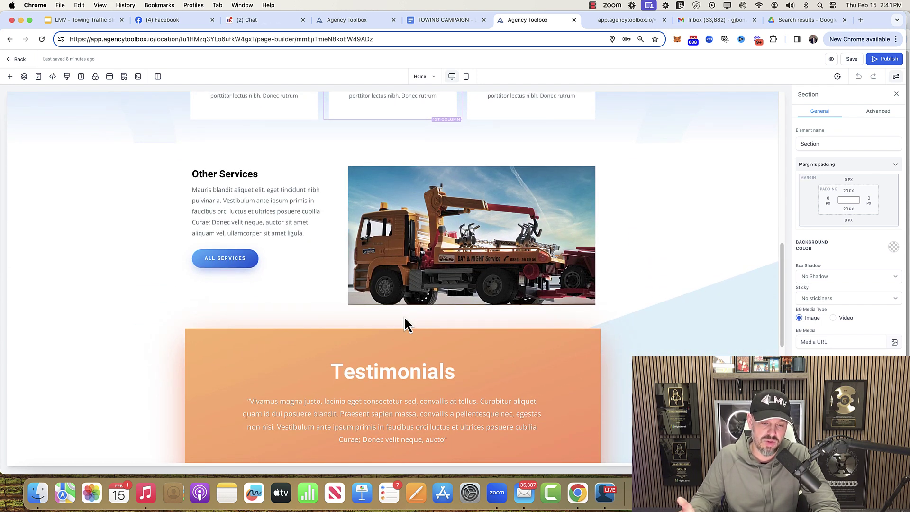
scroll(404, 325, down, 8)
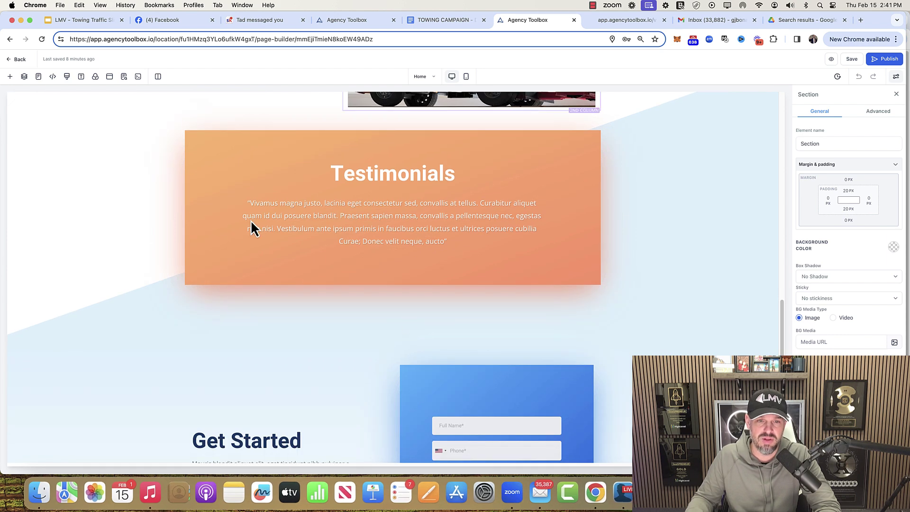
scroll(421, 270, down, 8)
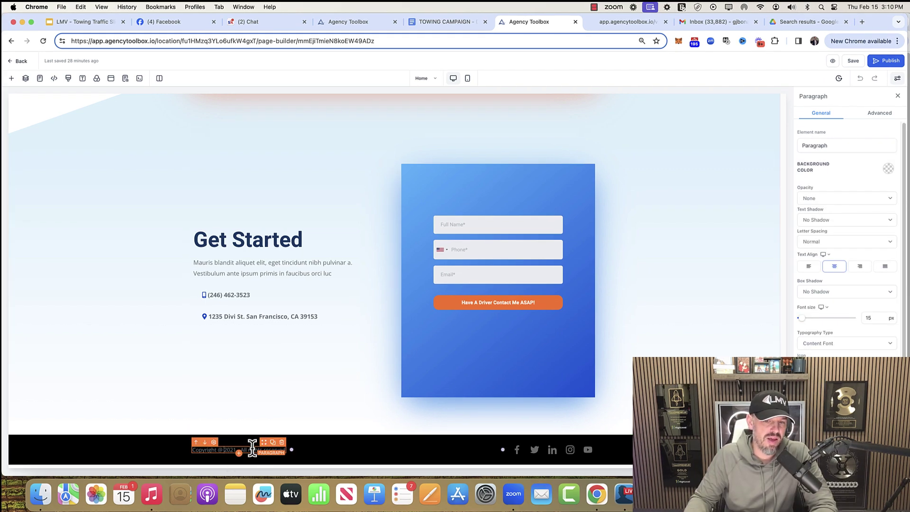
scroll(595, 250, up, 20)
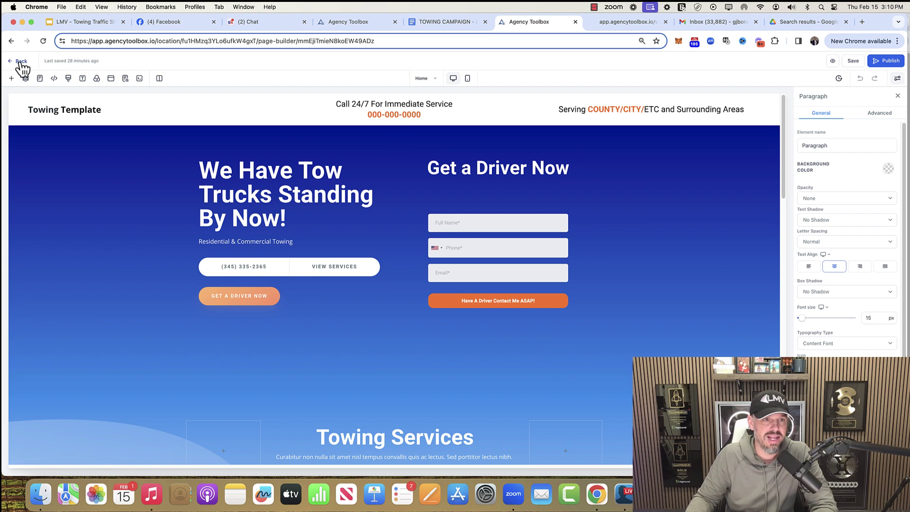
click(442, 22)
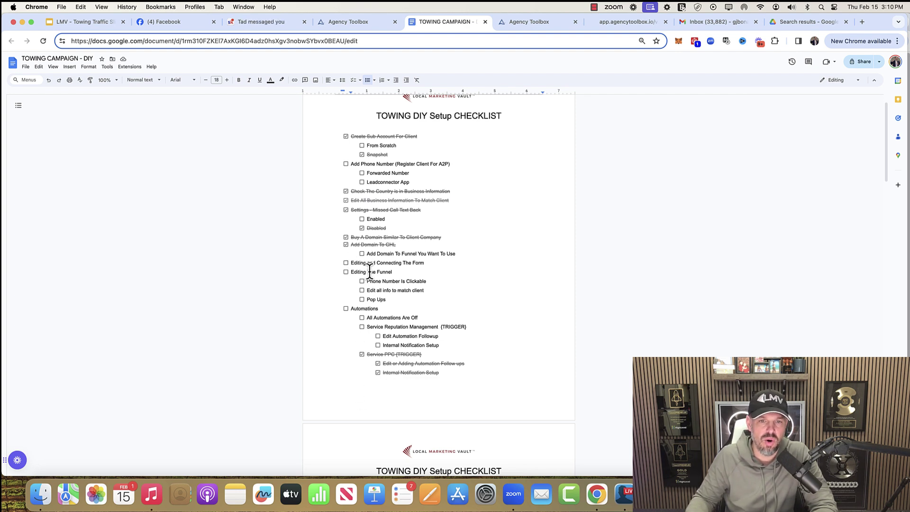
click(524, 21)
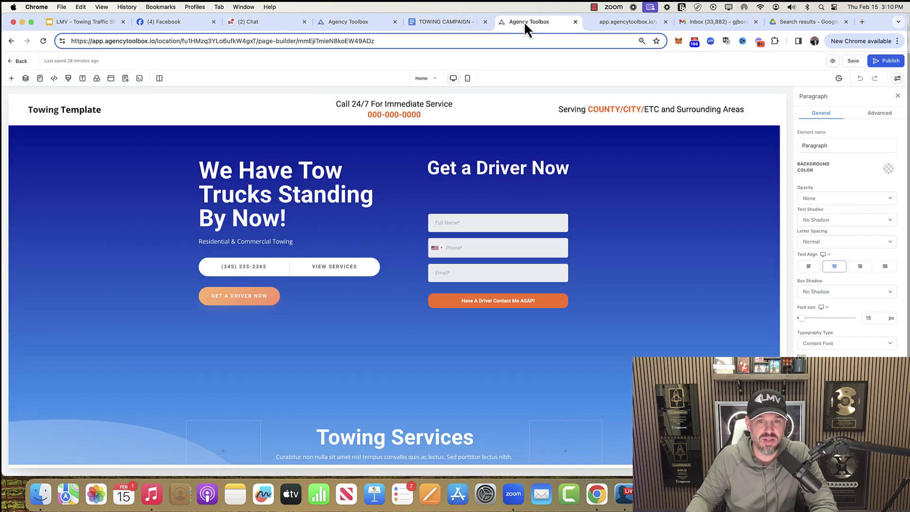
- Connect the Get a Driver Now form block to Towing Form, keeping redirect as Go to Next step
click(508, 227)
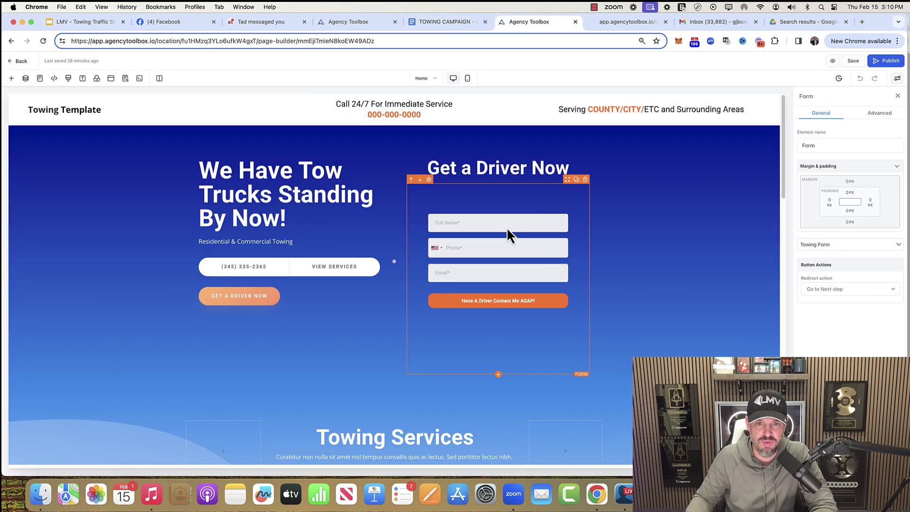
click(853, 243)
click(819, 257)
click(845, 292)
click(840, 289)
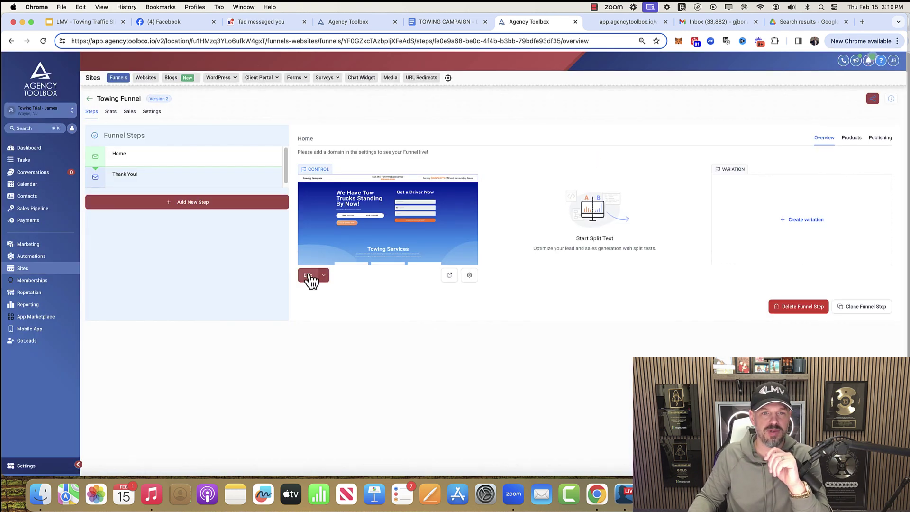
- Open the Thank You page in the builder, review its Help Is On The Way! text, then exit
click(309, 276)
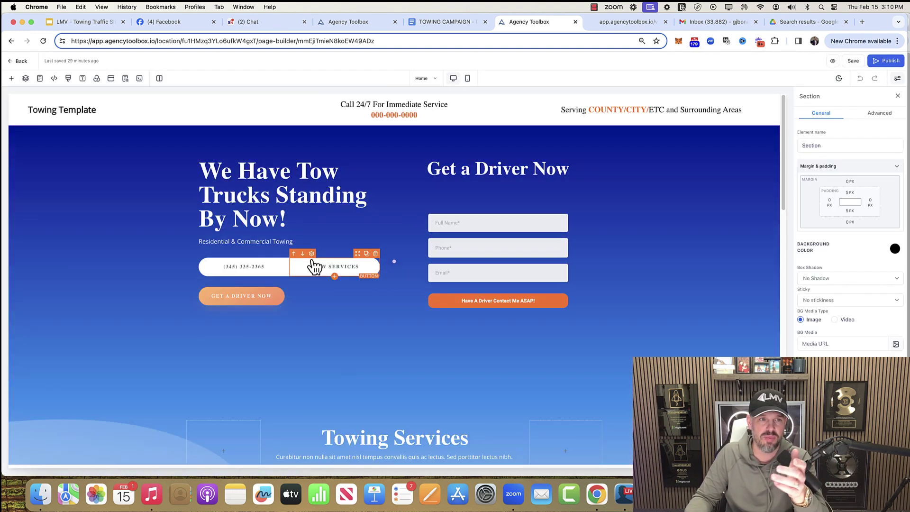
click(40, 80)
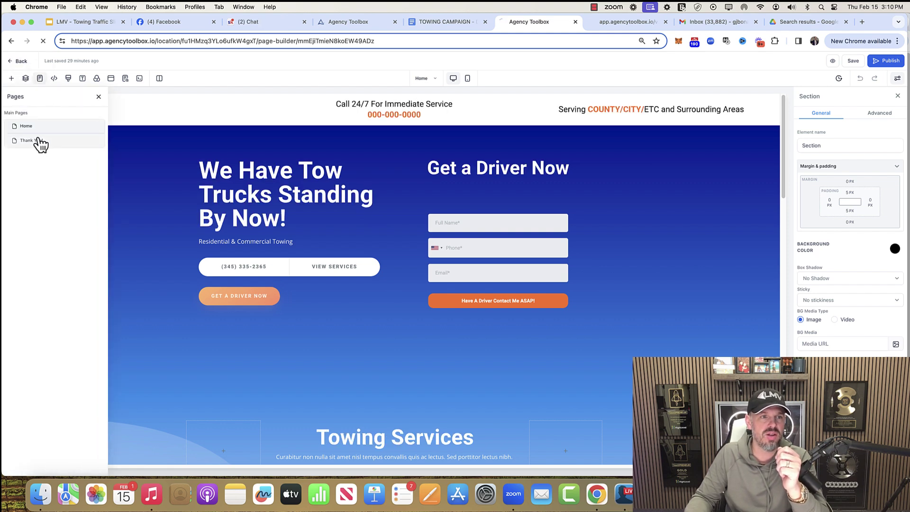
click(38, 140)
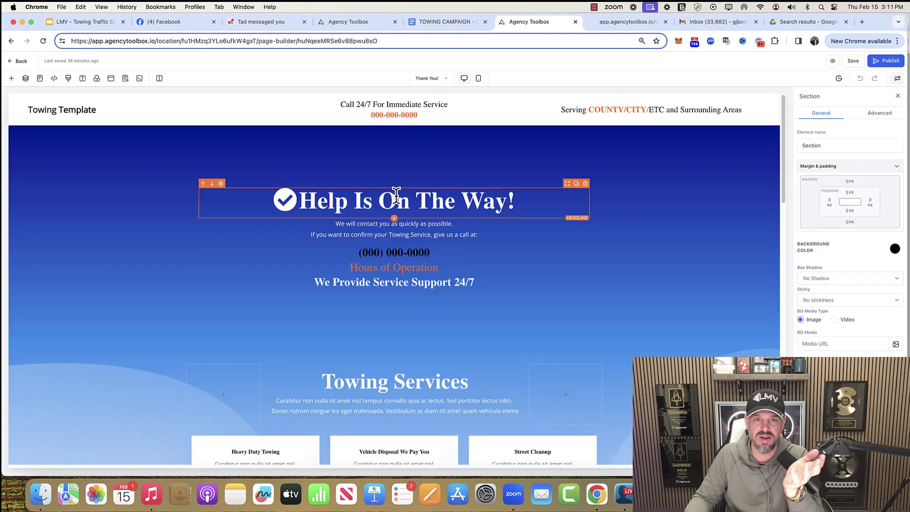
triple_click(397, 201)
click(299, 233)
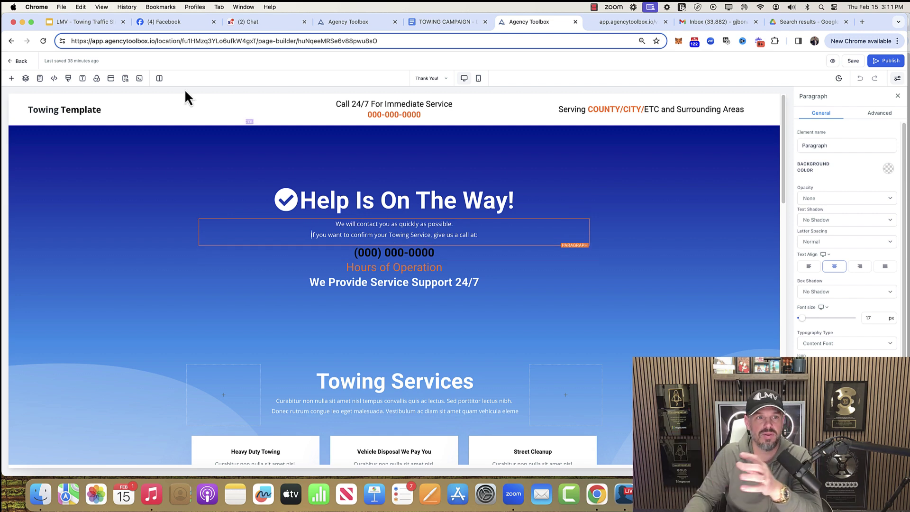
click(16, 61)
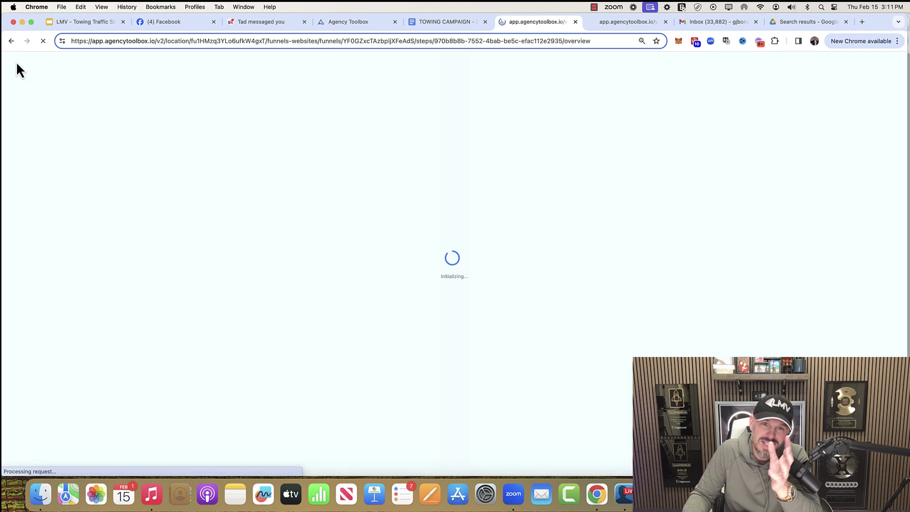
- Tick Editing and Connecting The Form, Editing The Funnel and Phone Number Is Clickable on the checklist
click(448, 22)
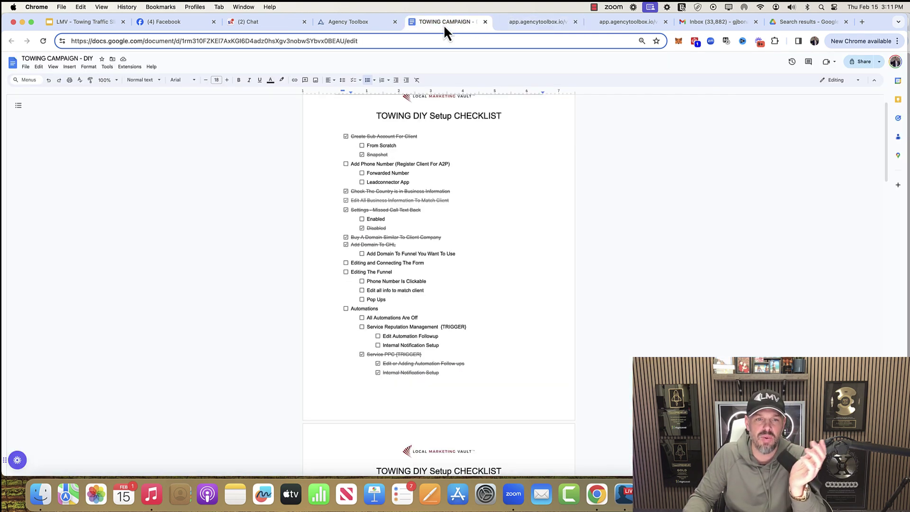
click(345, 263)
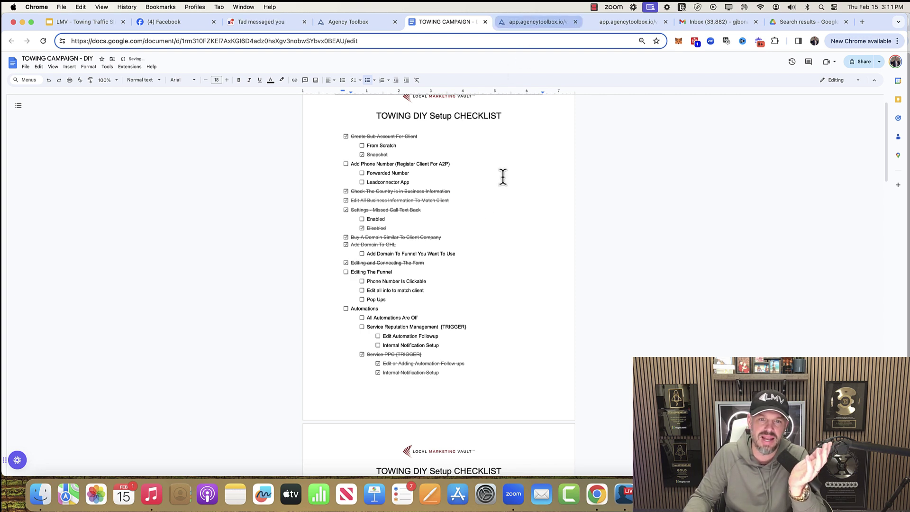
click(345, 272)
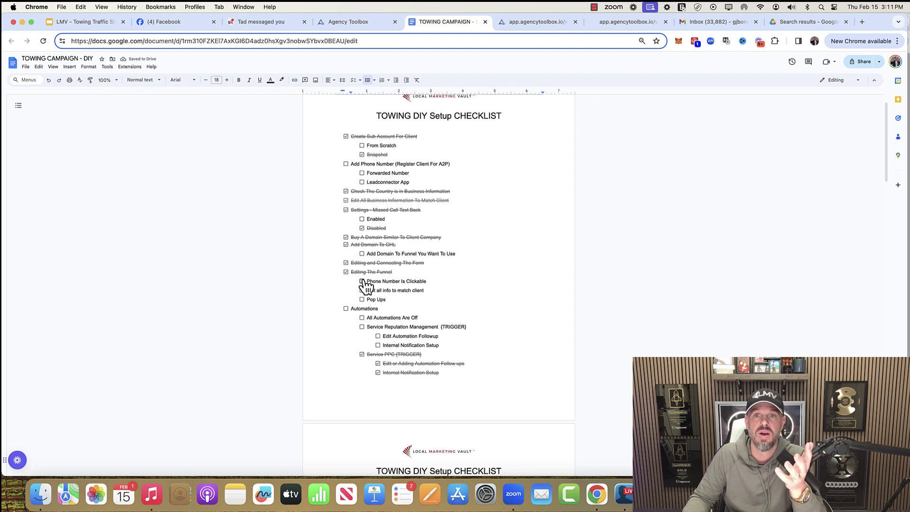
click(363, 281)
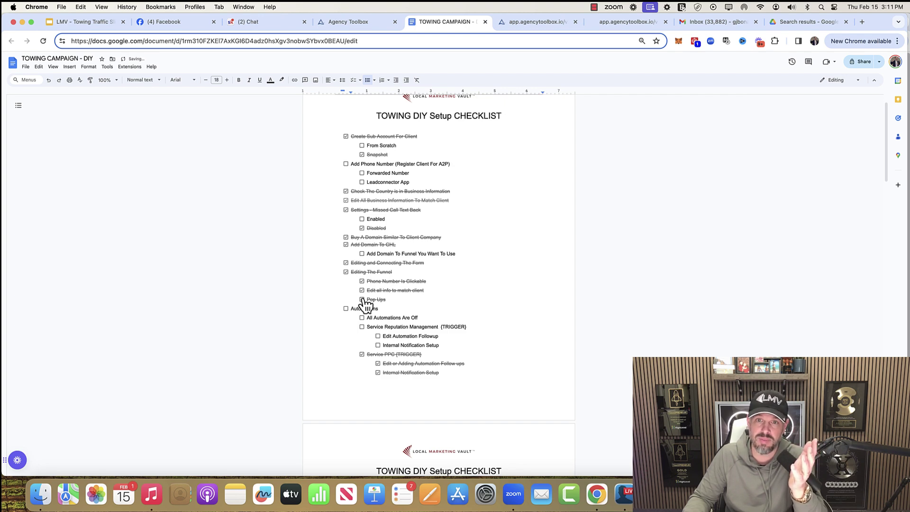
click(535, 24)
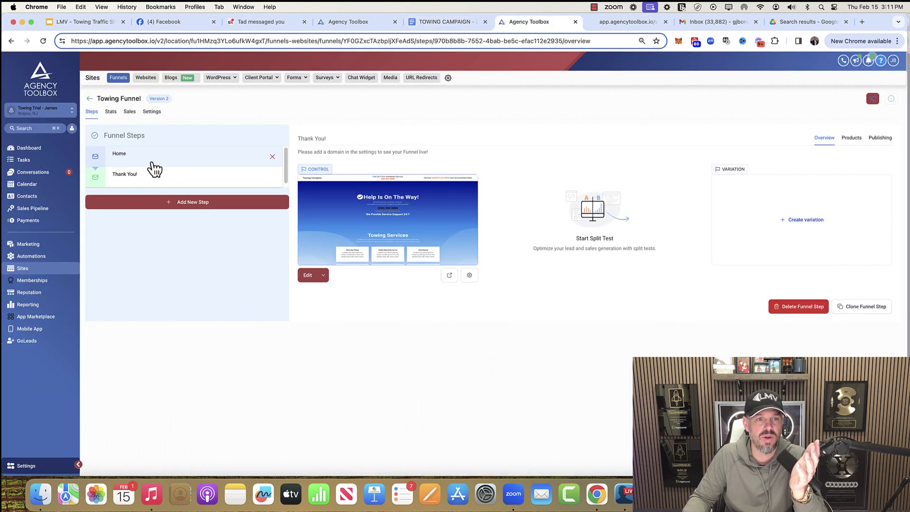
- Connect the Home page's exit popup form to Towing Form and save the page
click(154, 167)
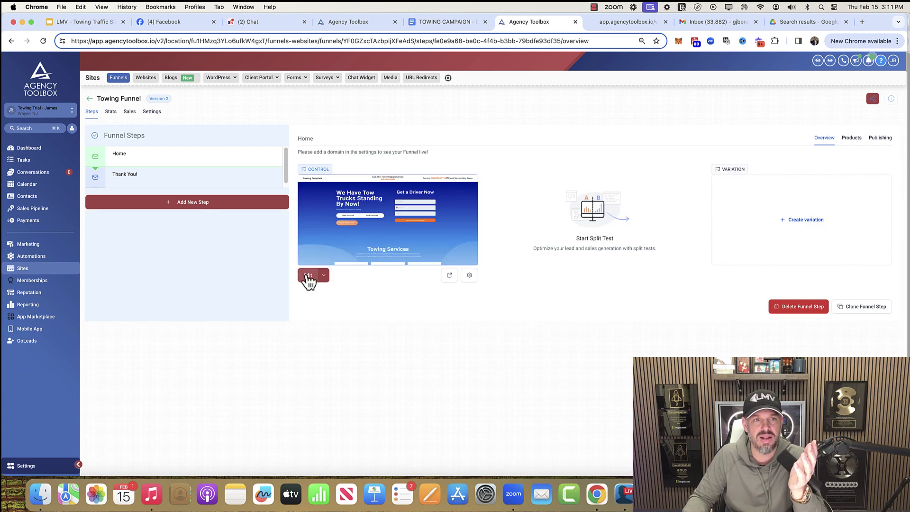
click(307, 277)
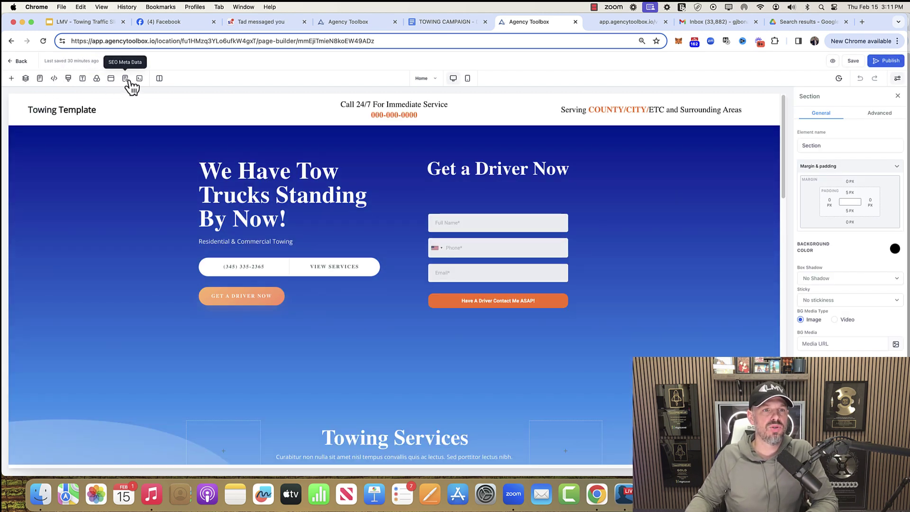
click(114, 79)
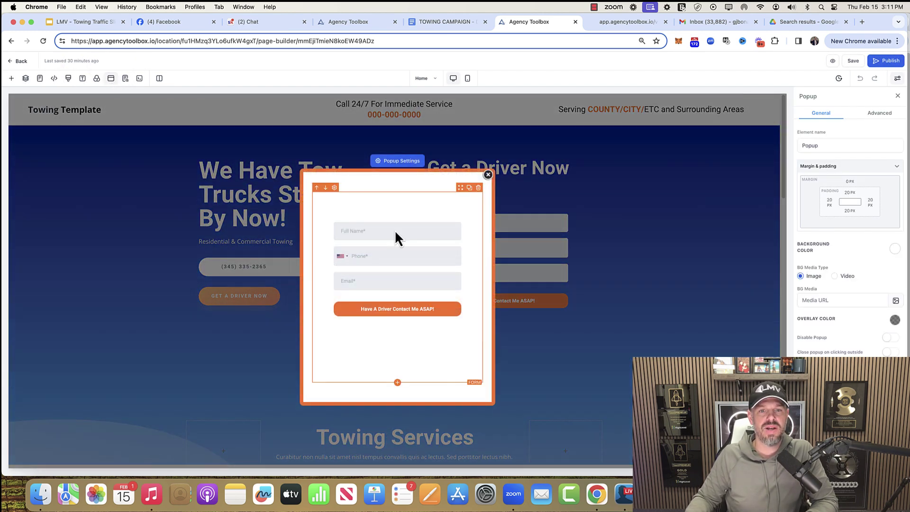
click(417, 265)
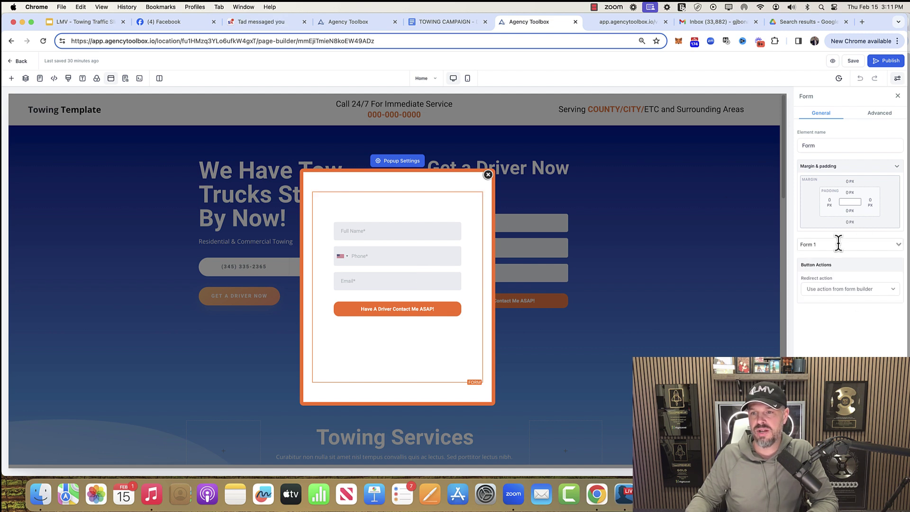
click(897, 244)
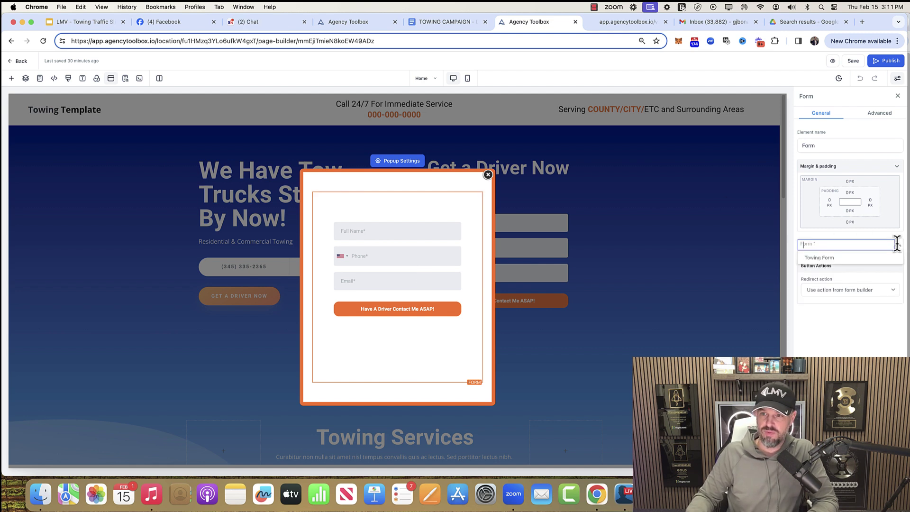
click(820, 257)
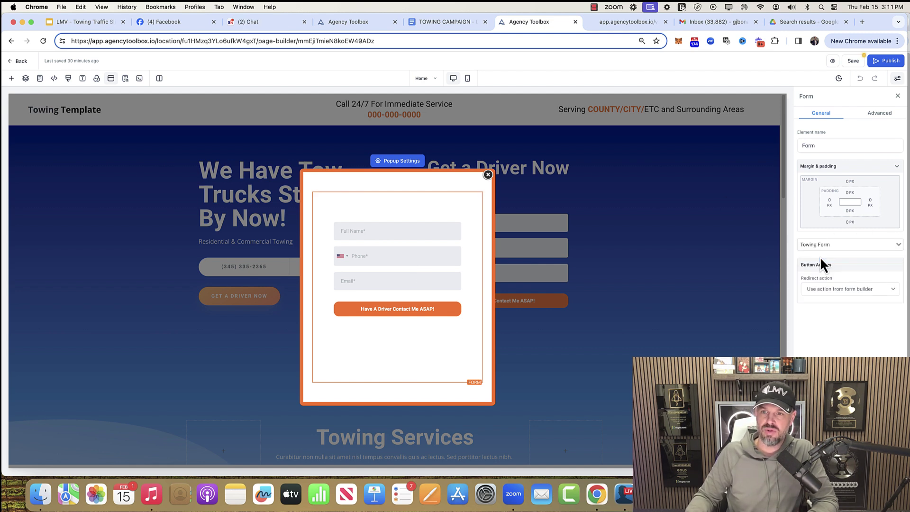
click(852, 61)
click(19, 61)
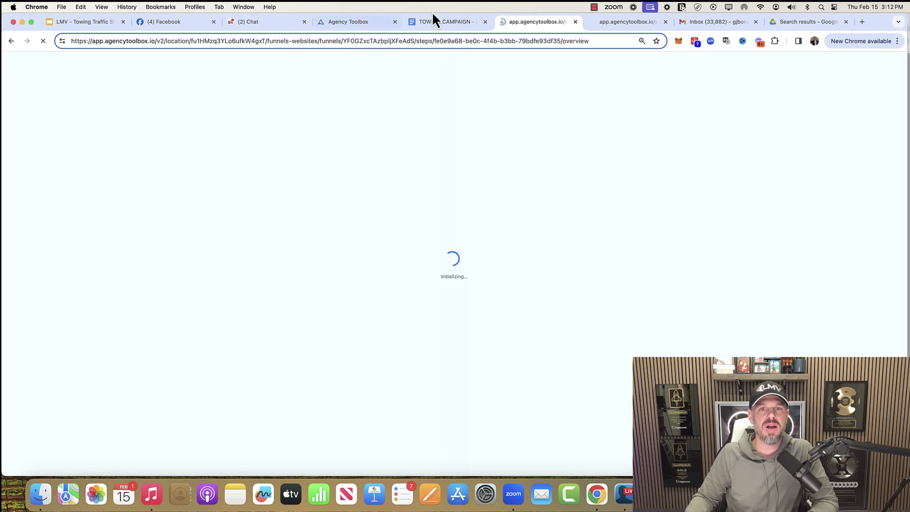
- Untick Service PPC (TRIGGER), Edit or Adding Automation Follow ups, and Internal Notification Setup
click(441, 21)
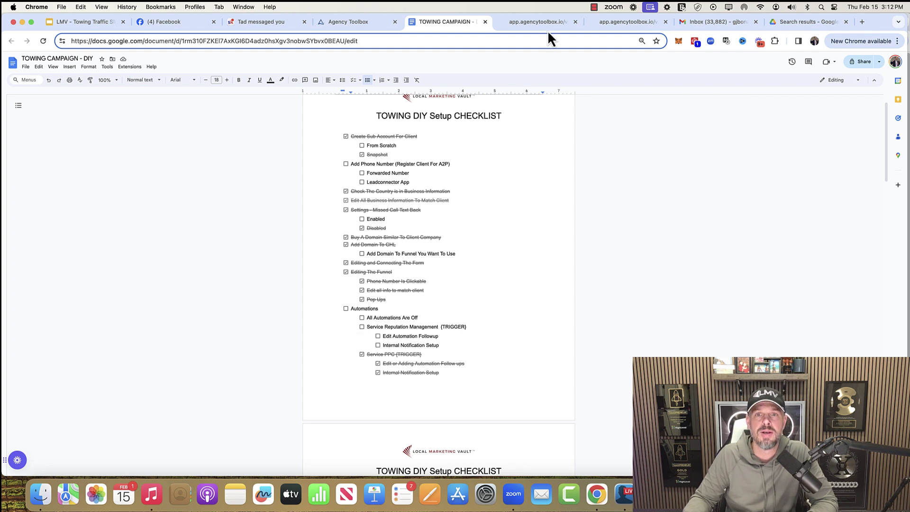
click(362, 354)
click(378, 363)
click(378, 372)
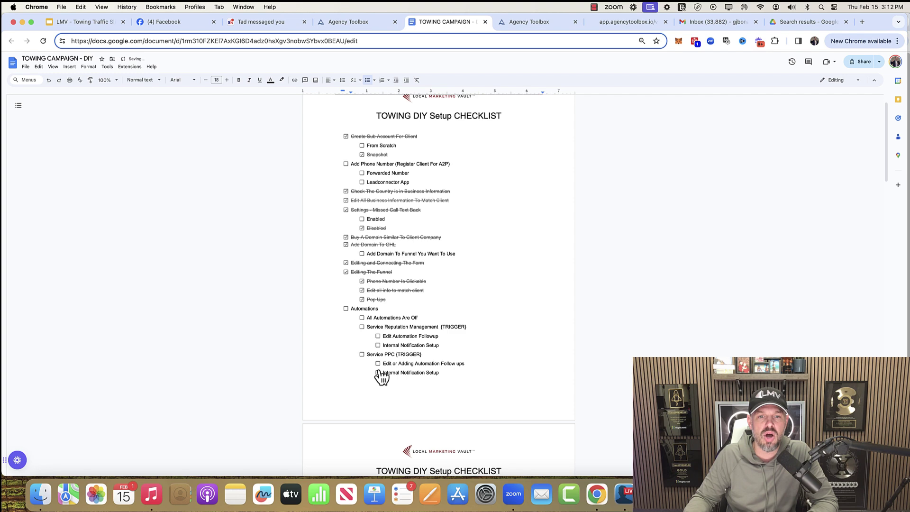
click(516, 28)
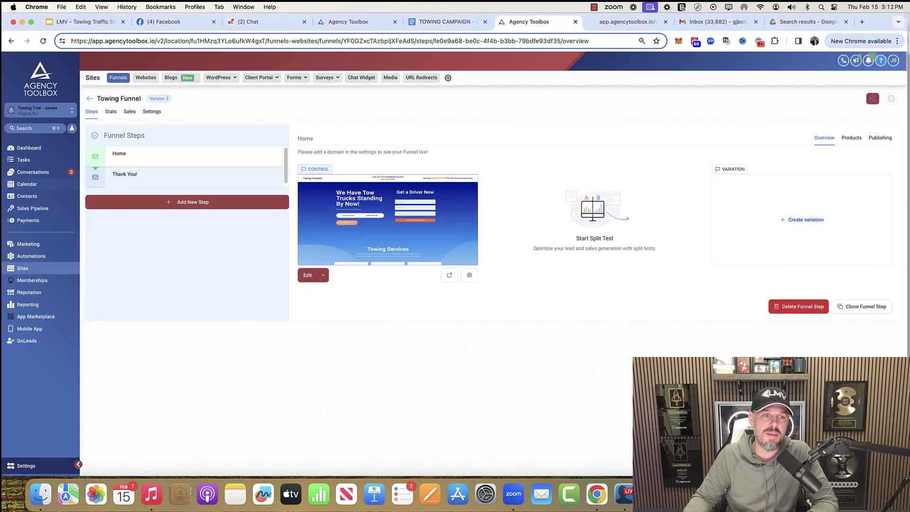
- From Automations, start creating a new workflow to reach the template picker
click(35, 256)
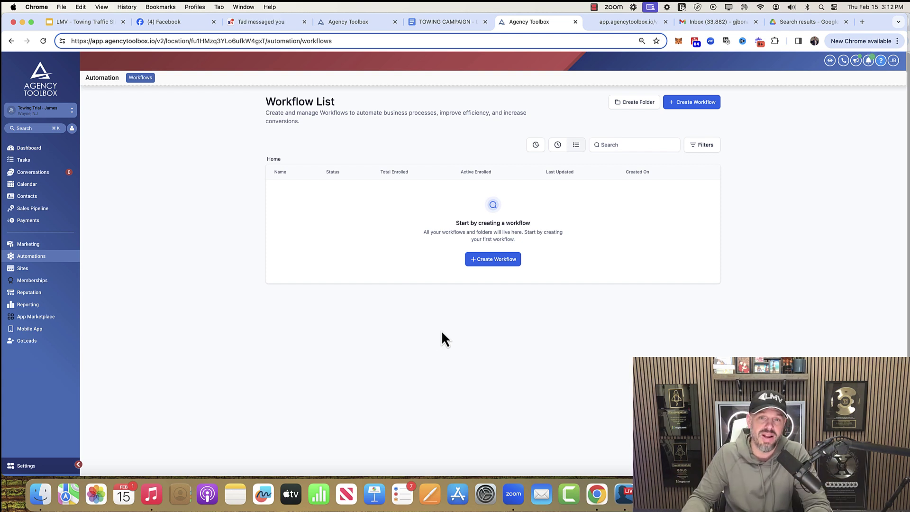
click(500, 260)
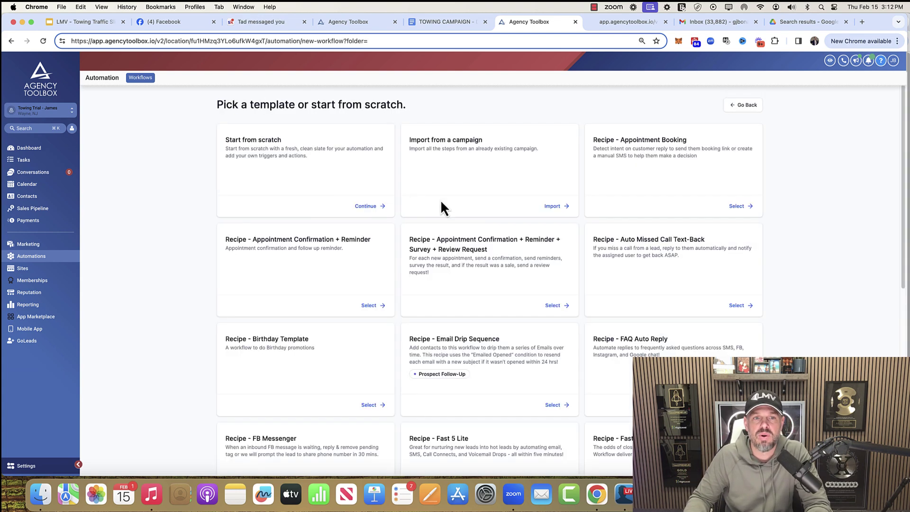
- Start a blank workflow and rename it INTERNAL
click(368, 206)
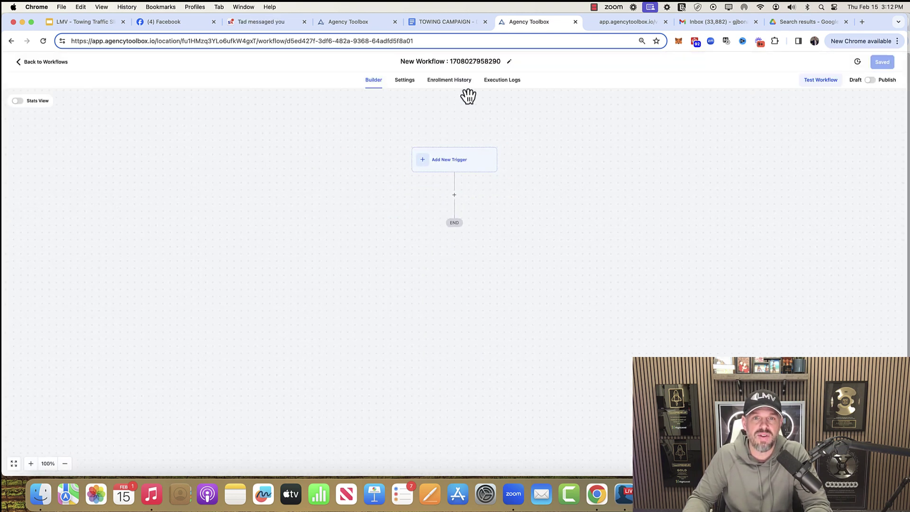
double_click(456, 59)
triple_click(457, 59)
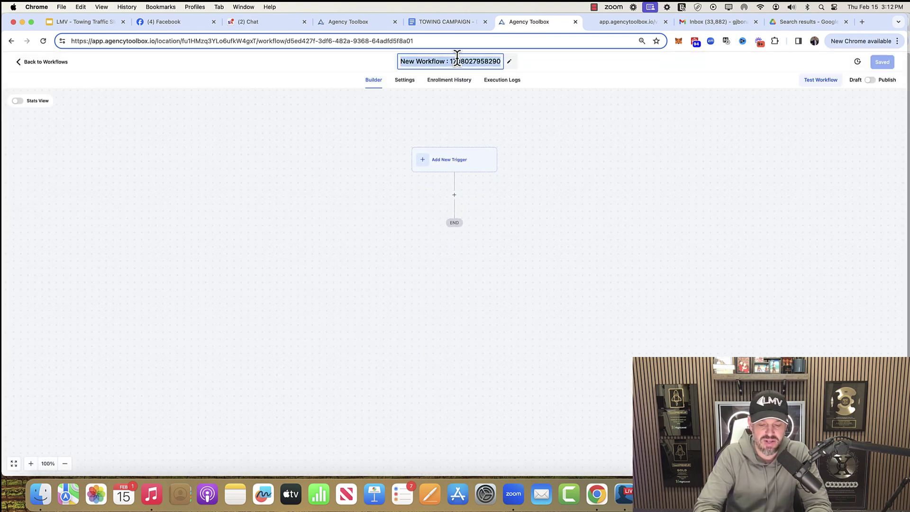
text(INTERNAL)
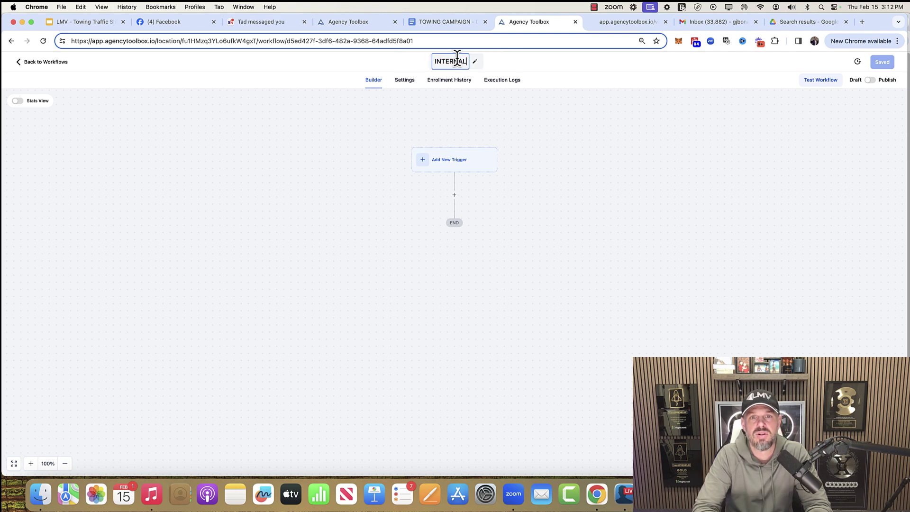
key(Return)
- Add a Form Submitted trigger and begin filtering it by form
click(463, 161)
click(784, 144)
text(form)
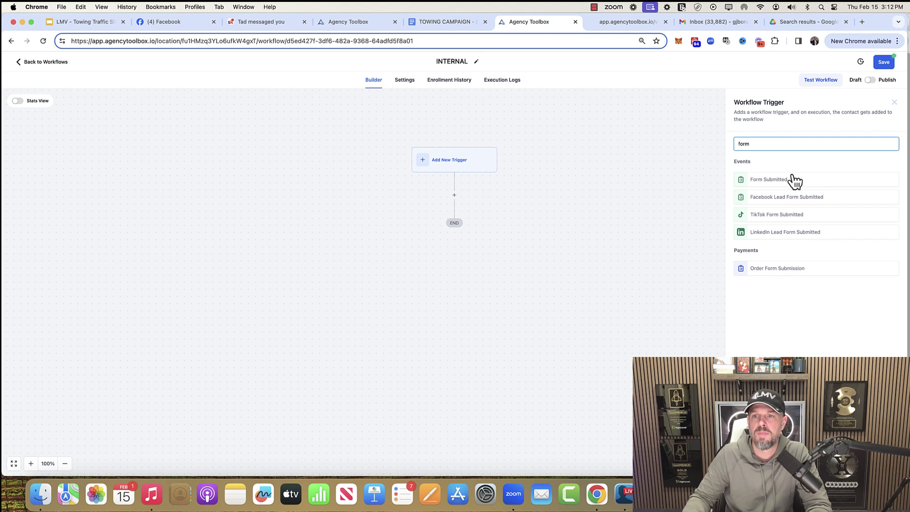
click(790, 177)
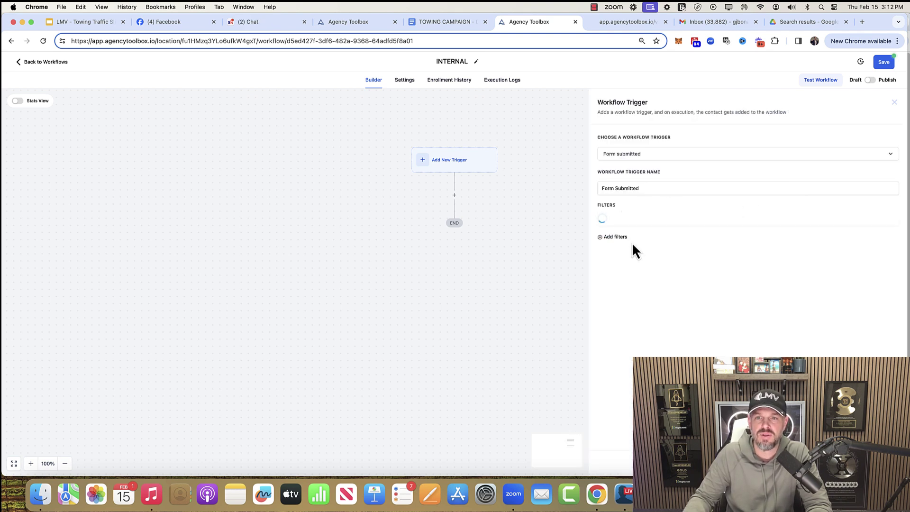
click(646, 219)
click(656, 273)
- Limit the Form Submitted trigger to Towing Form and save it
click(787, 225)
click(788, 251)
click(875, 463)
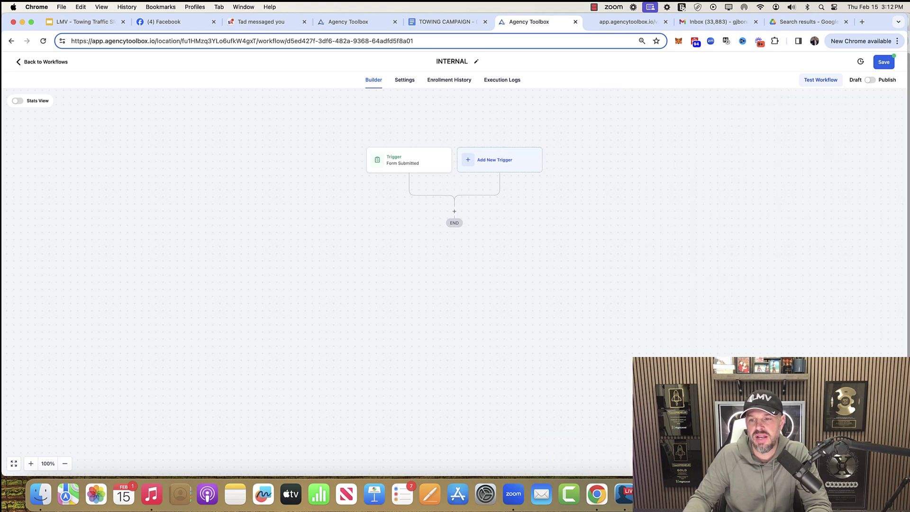
- Draft an email internal notification to a custom address with subject 'YOU GOT A NEW LEAD'
click(454, 211)
click(757, 167)
click(786, 182)
click(770, 199)
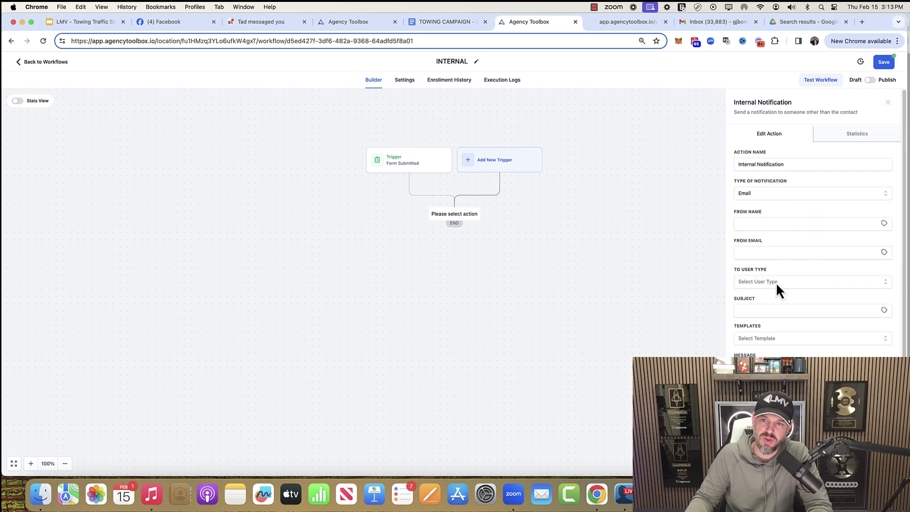
click(765, 281)
click(763, 324)
click(755, 312)
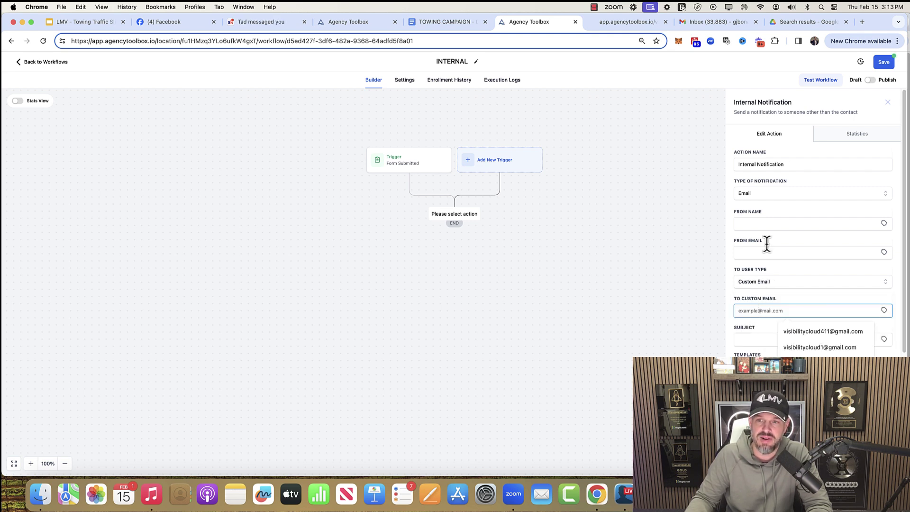
click(749, 340)
text(YOU GOT A NEW LEAD)
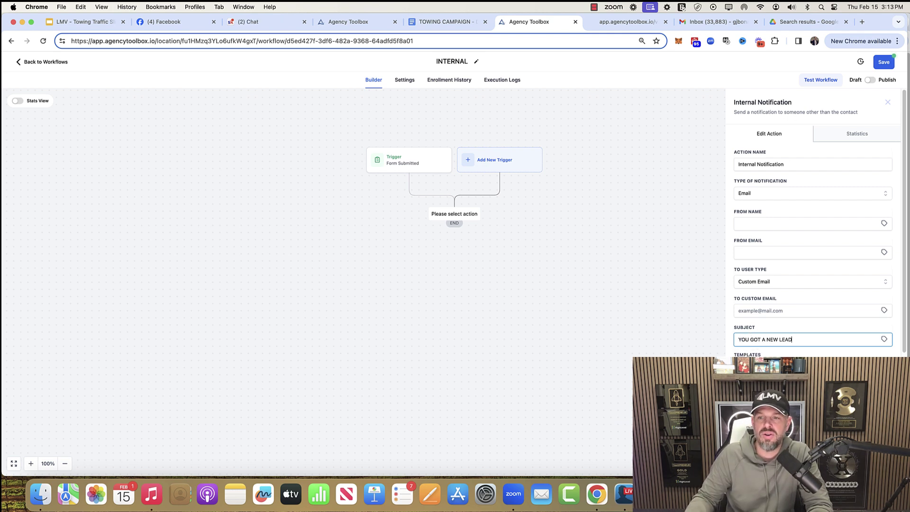
scroll(754, 337, down, 4)
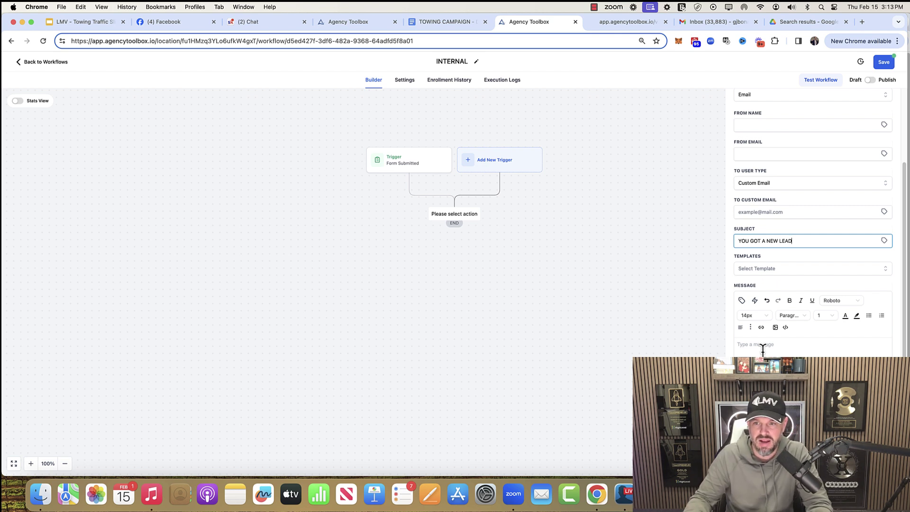
click(822, 462)
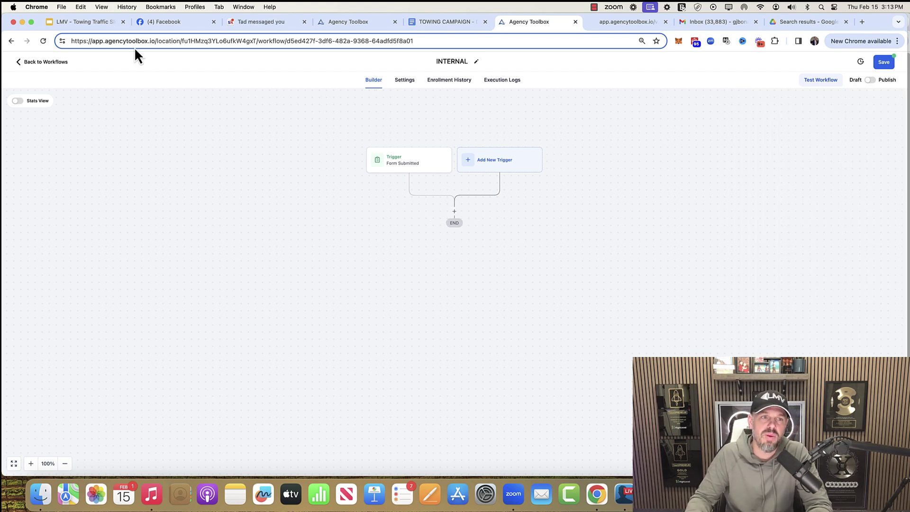
- Change the INTERNAL workflow trigger from Form Submitted to Call Status, keeping unsaved changes
click(51, 63)
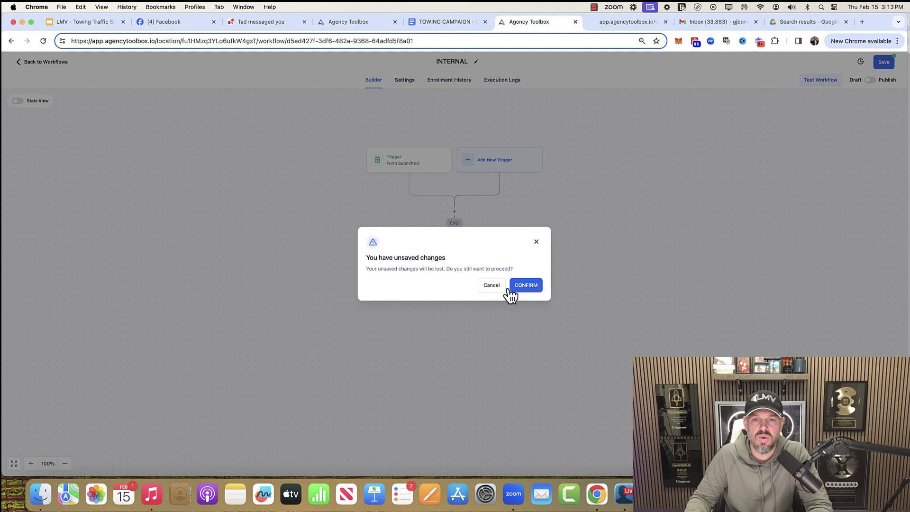
click(493, 286)
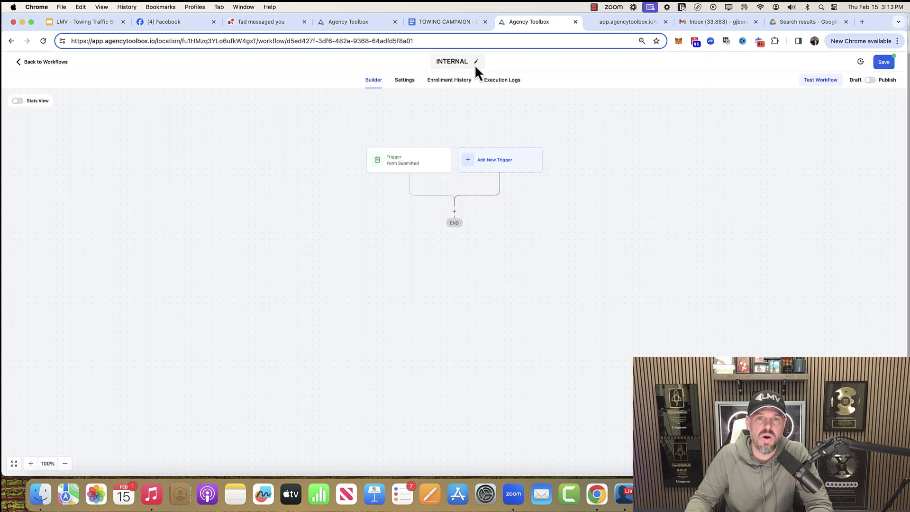
click(419, 164)
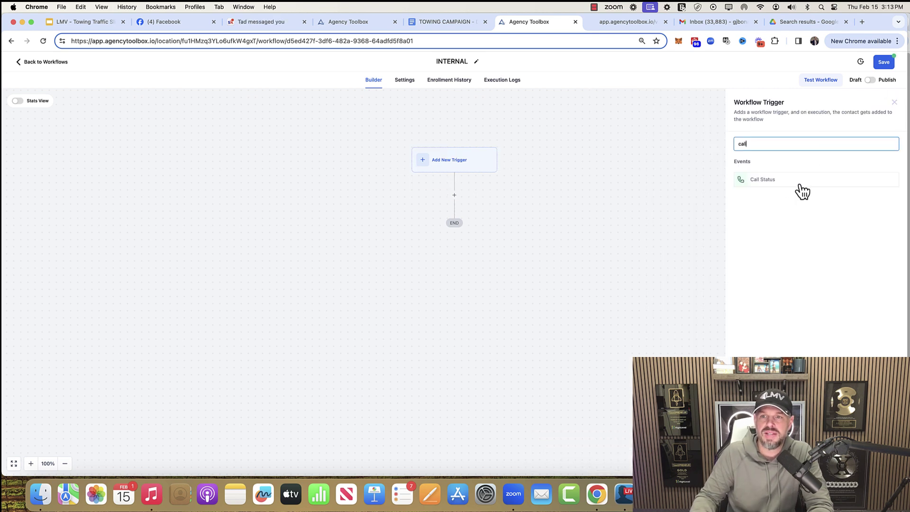
click(789, 183)
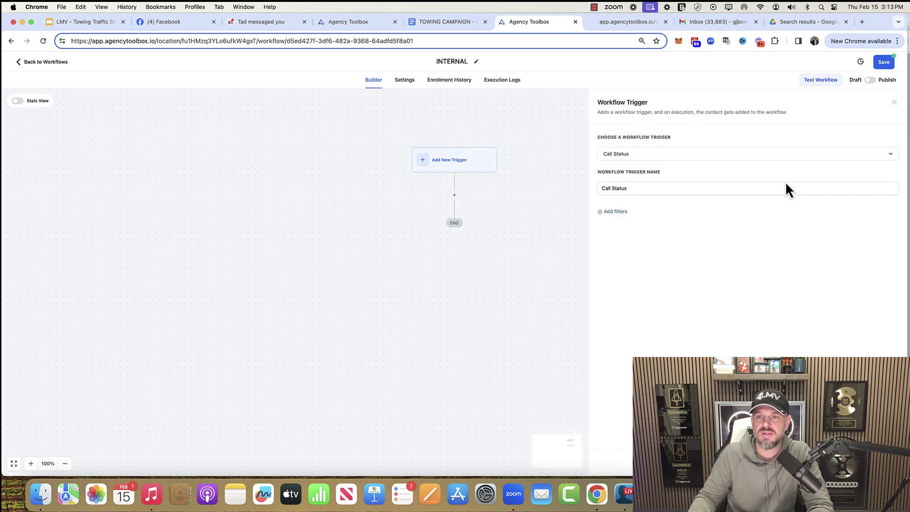
- Filter the Call Status trigger to no-answer calls and bring up the action picker
click(615, 211)
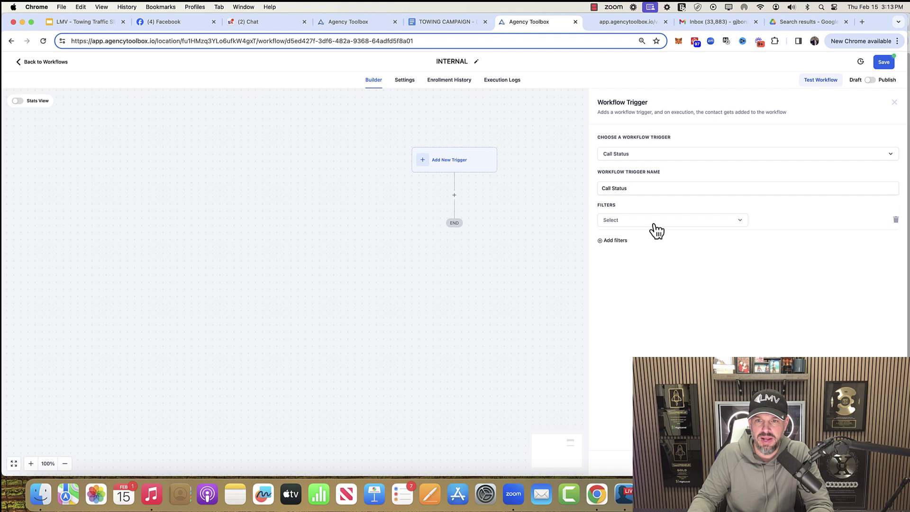
click(653, 222)
click(648, 284)
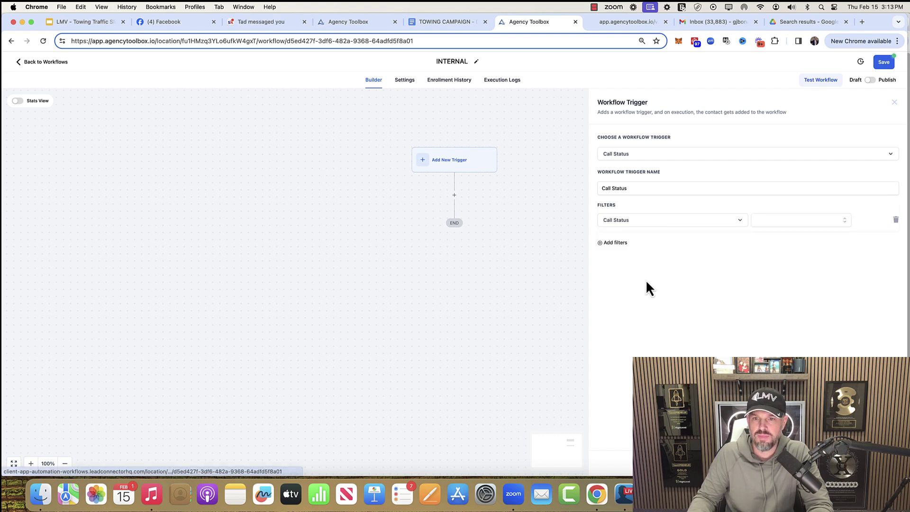
click(782, 223)
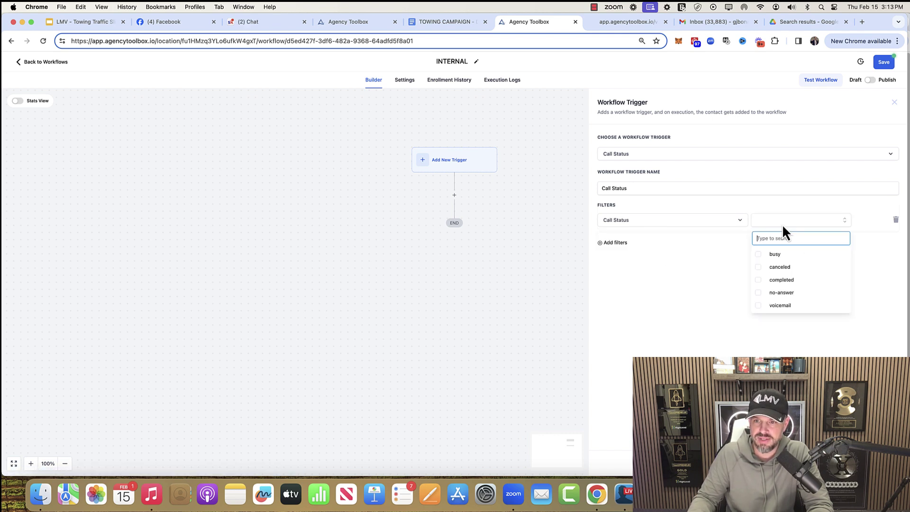
click(781, 293)
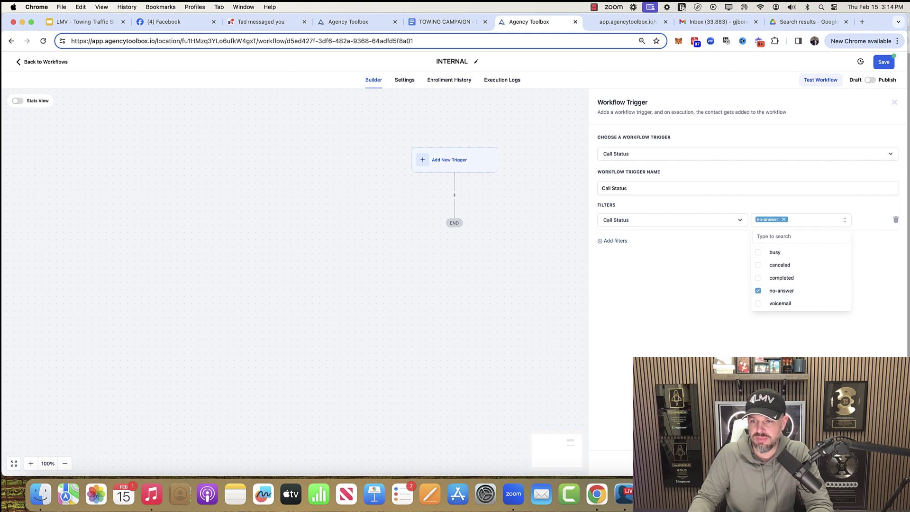
click(875, 463)
click(455, 212)
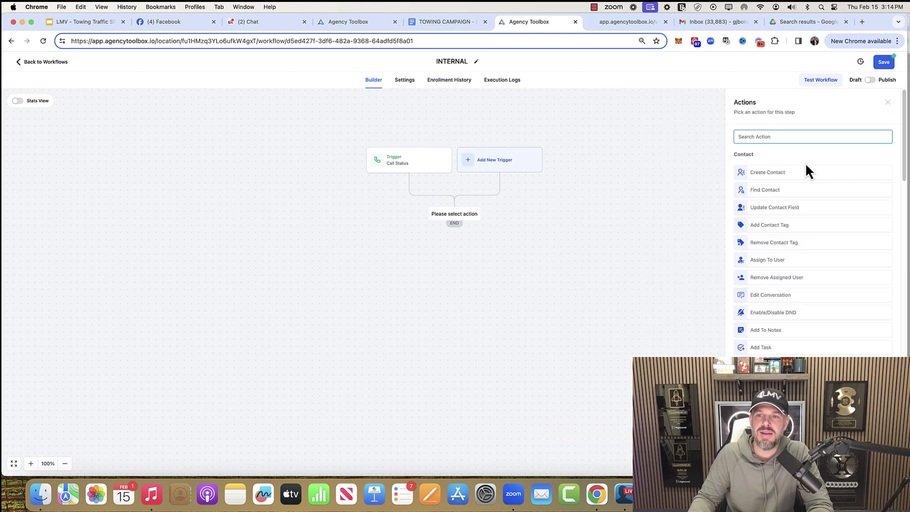
- Add a Send Internal Notification action of type Email, then exit to Workflows without saving
text(intn)
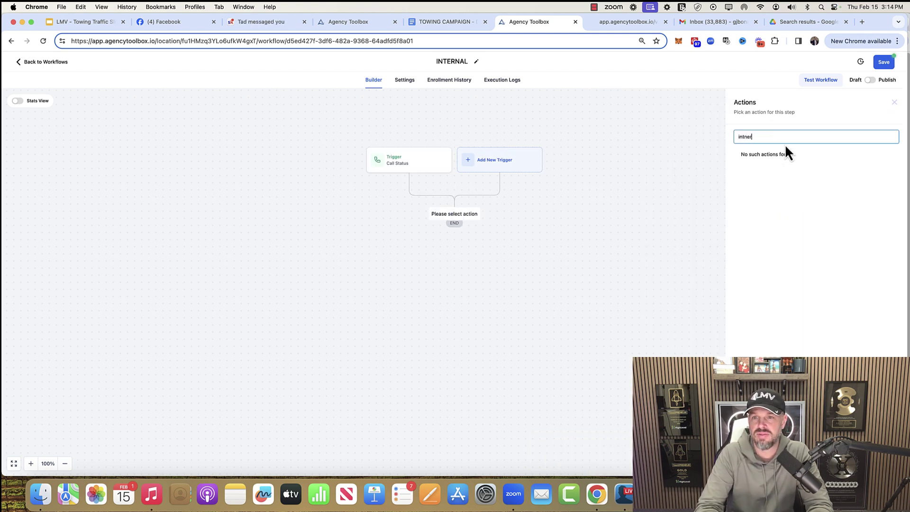
key(BackSpace)
text(ern)
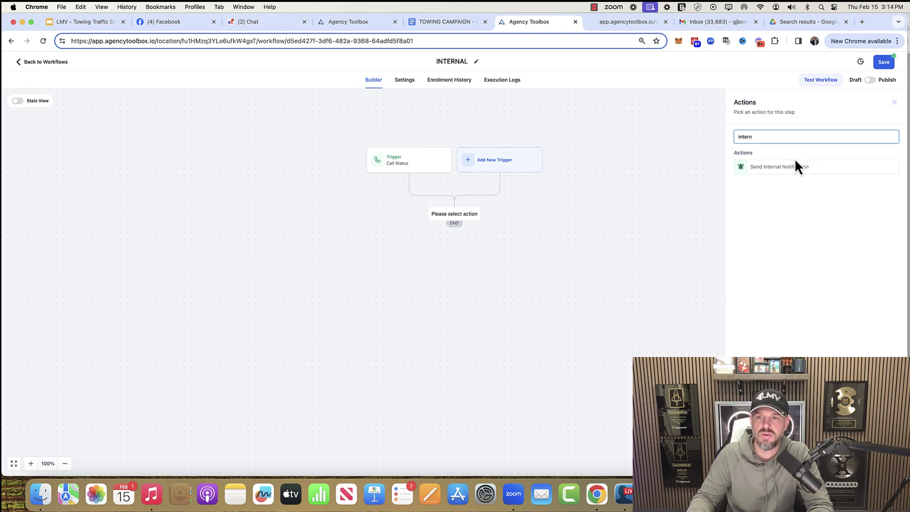
click(798, 169)
click(782, 181)
click(749, 195)
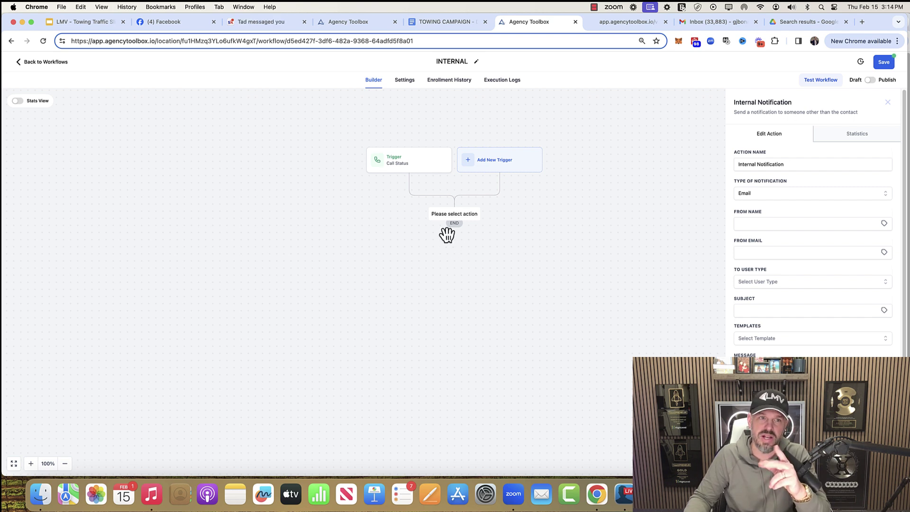
click(56, 63)
click(530, 286)
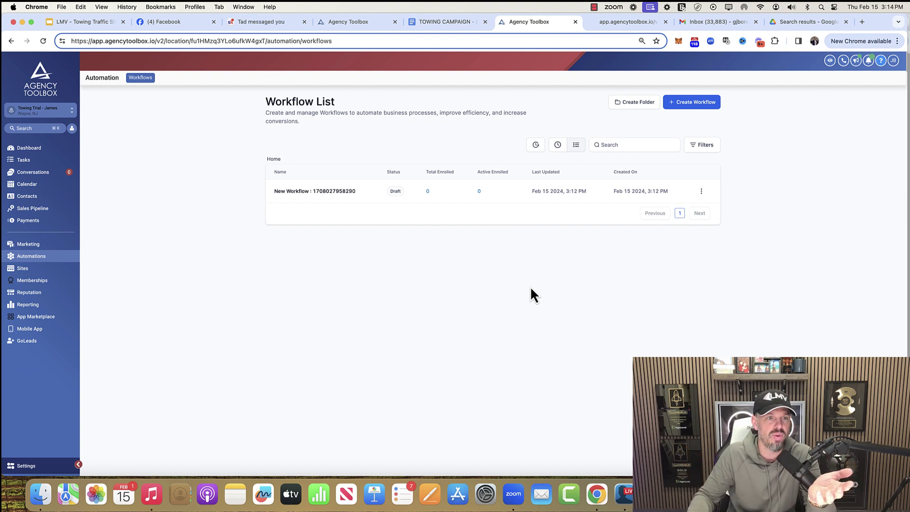
- View the Conversations inbox, then return to the TOWING CAMPAIGN - DIY checklist tab
click(50, 172)
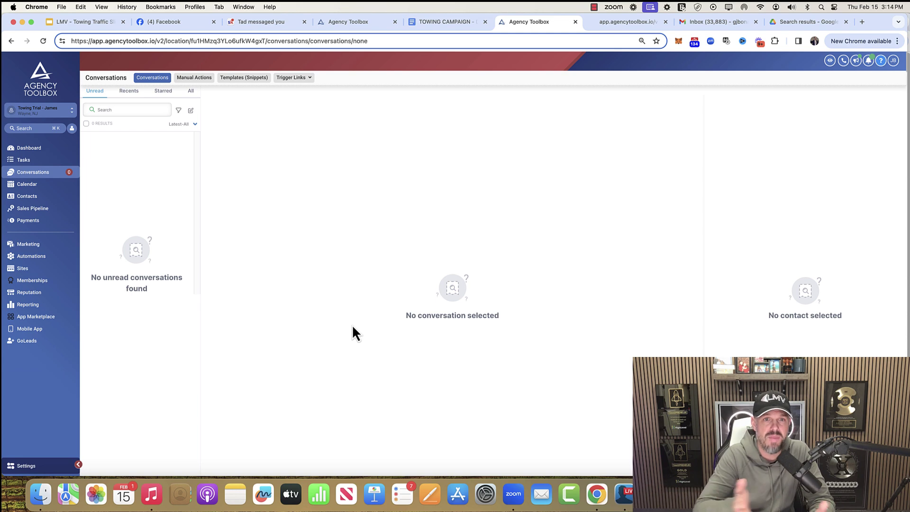
key(ctrl+shift+Tab)
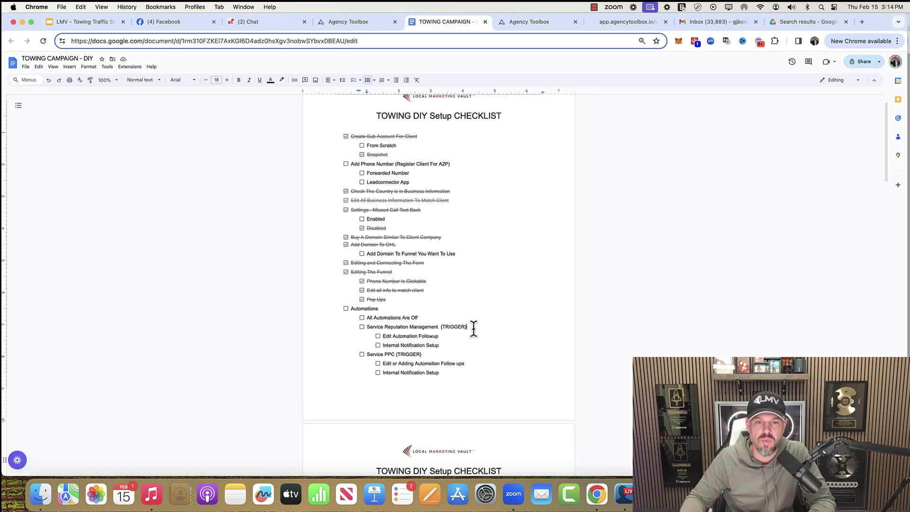
- Tick the Service PPC items Edit or Adding Automation Follow ups and PPC Internal Notification Setup
drag(473, 327, 374, 327)
scroll(450, 351, down, 5)
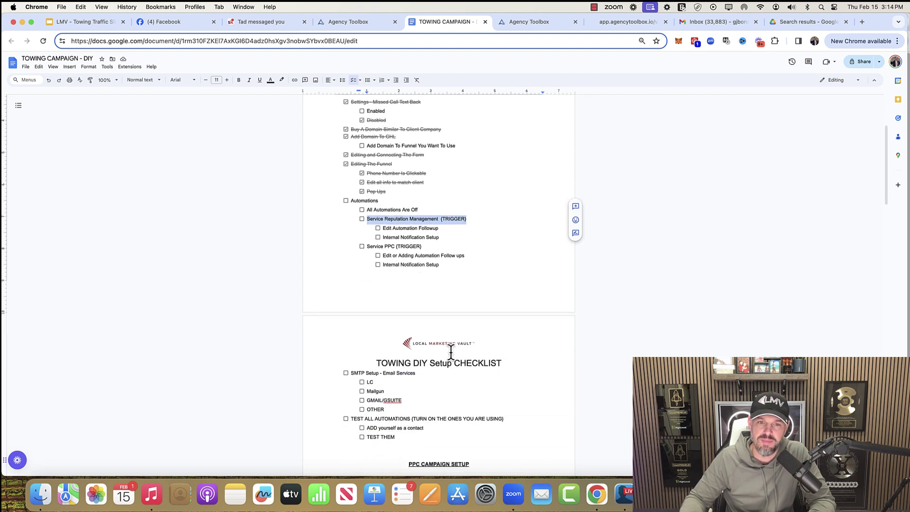
click(421, 246)
drag(421, 246, 383, 243)
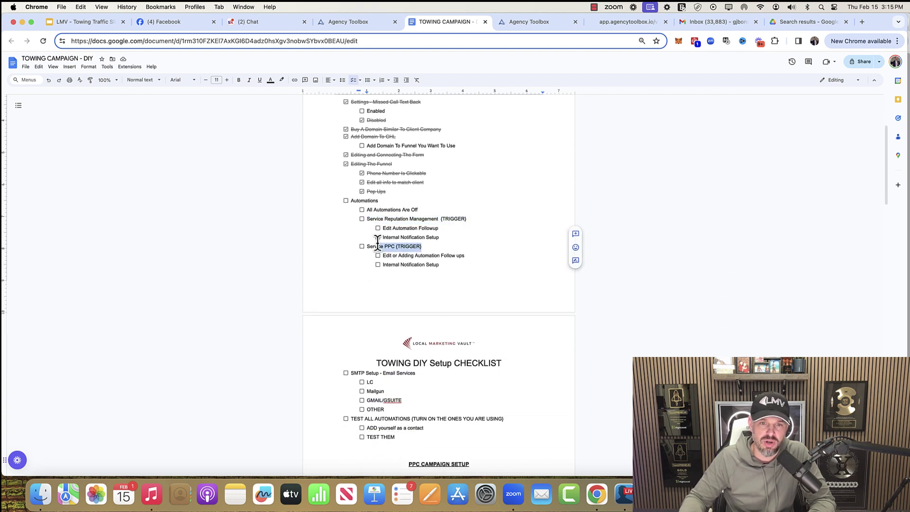
click(377, 255)
click(378, 264)
- Tick SMTP Setup, TEST ALL AUTOMATIONS, ADD yourself as a contact, and TEST THEM
scroll(429, 362, down, 4)
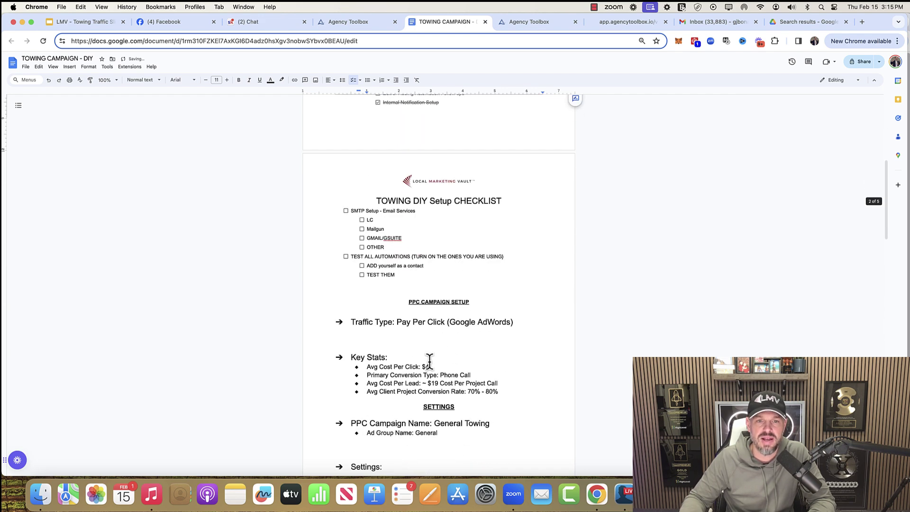
click(346, 211)
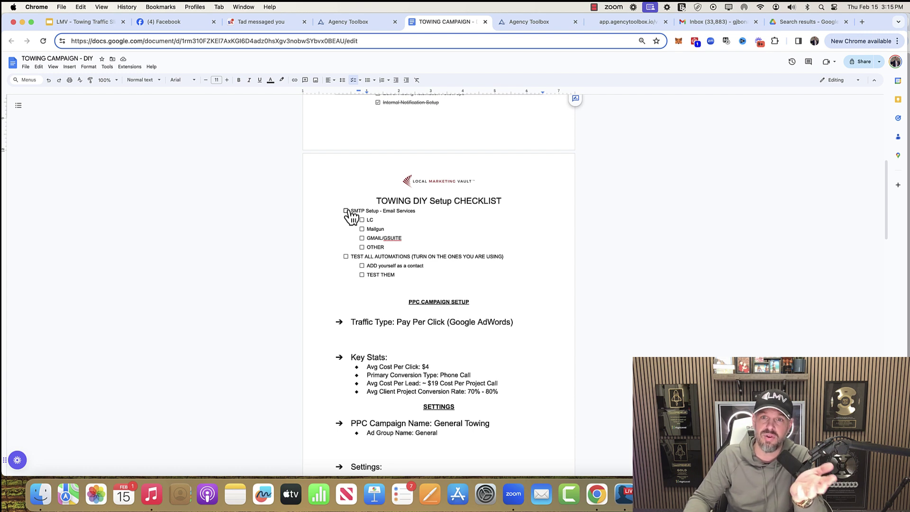
click(346, 211)
click(346, 256)
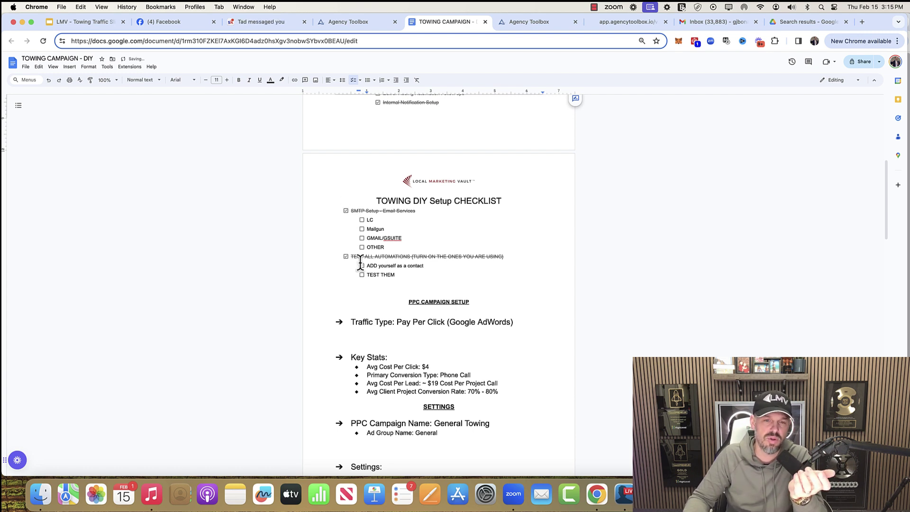
click(361, 266)
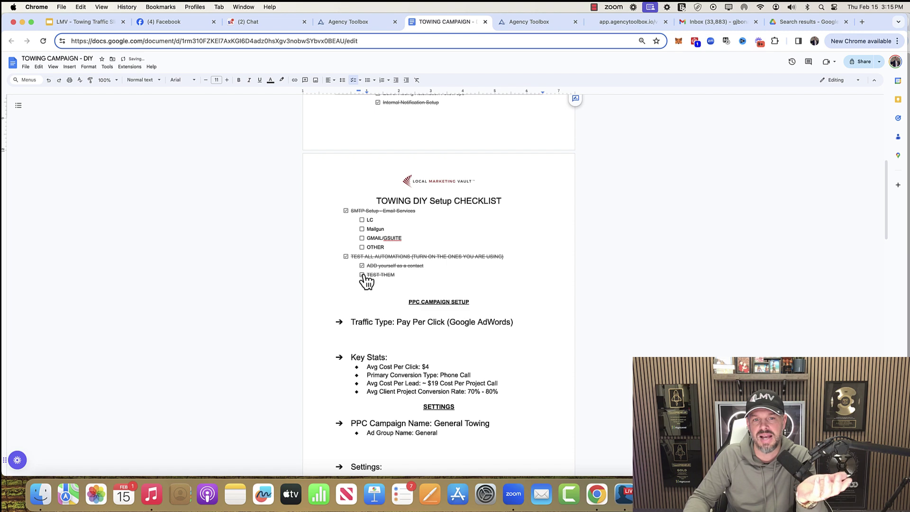
scroll(544, 332, down, 5)
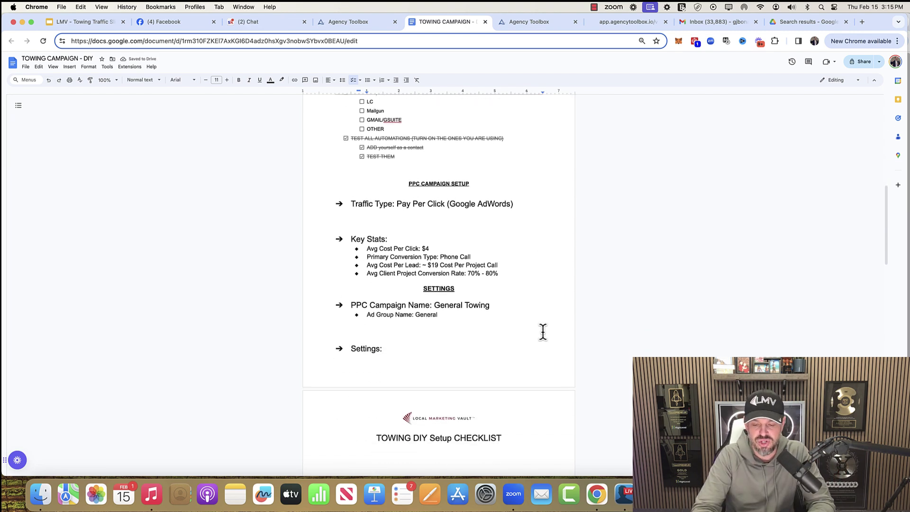
scroll(543, 332, up, 5)
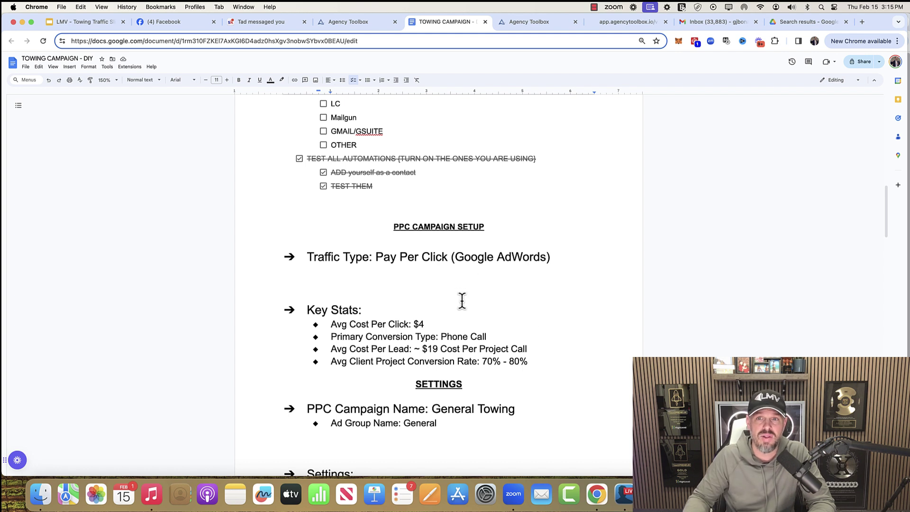
scroll(461, 299, down, 3)
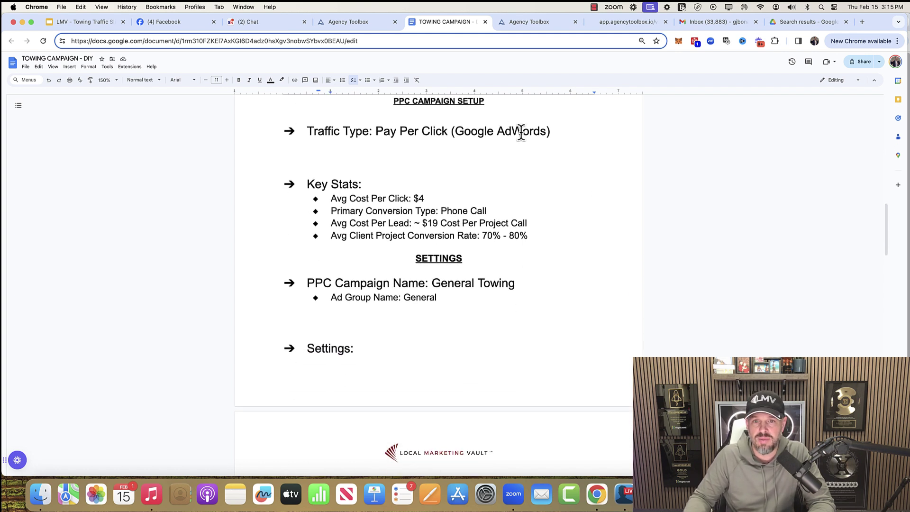
drag(553, 130, 459, 129)
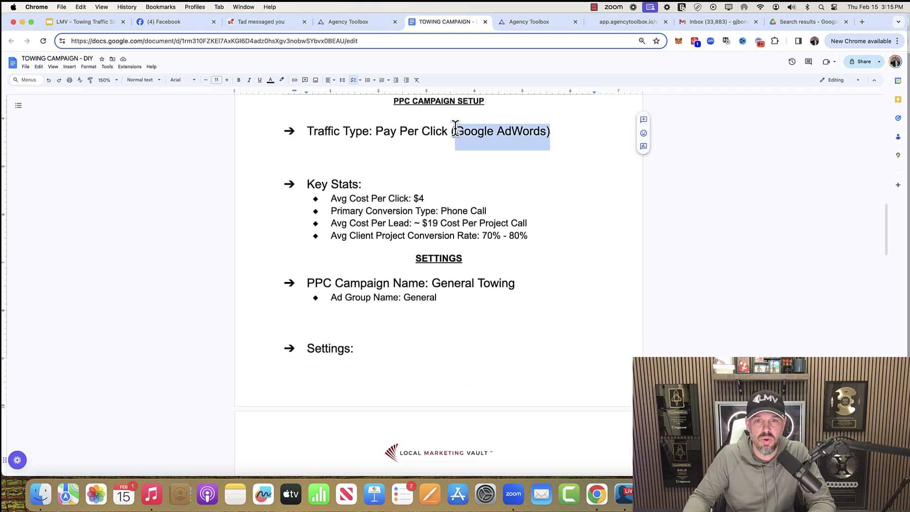
click(426, 197)
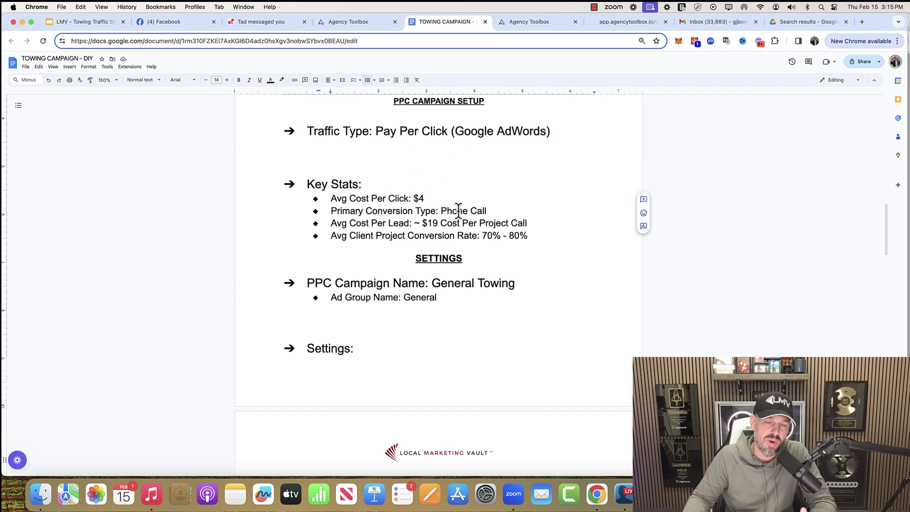
drag(421, 223, 433, 223)
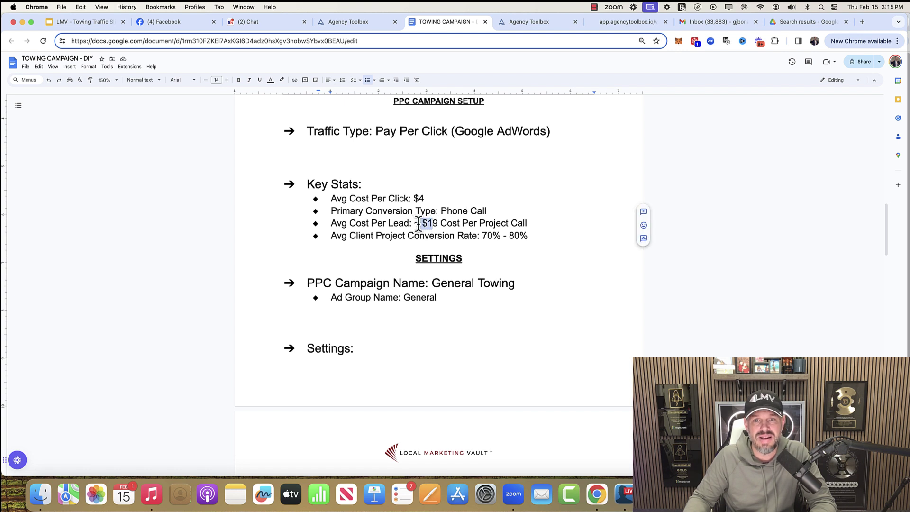
scroll(450, 222, down, 1)
drag(522, 217, 494, 210)
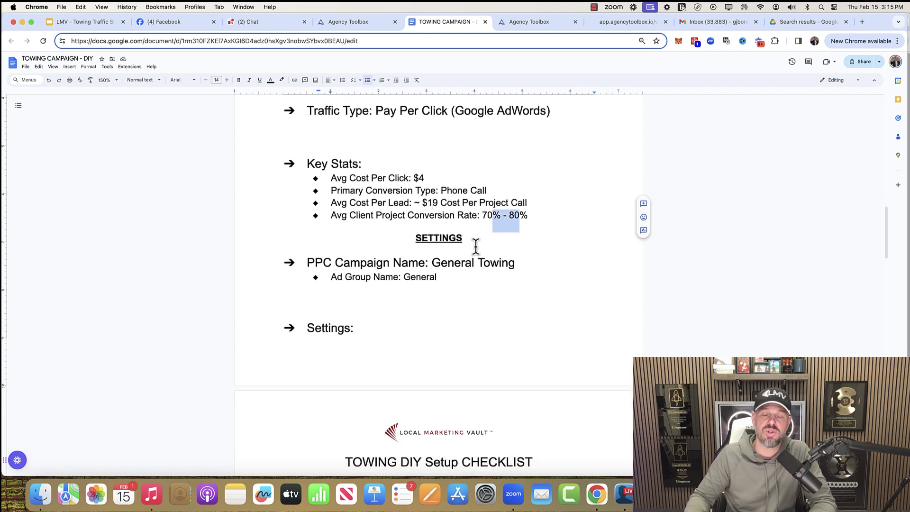